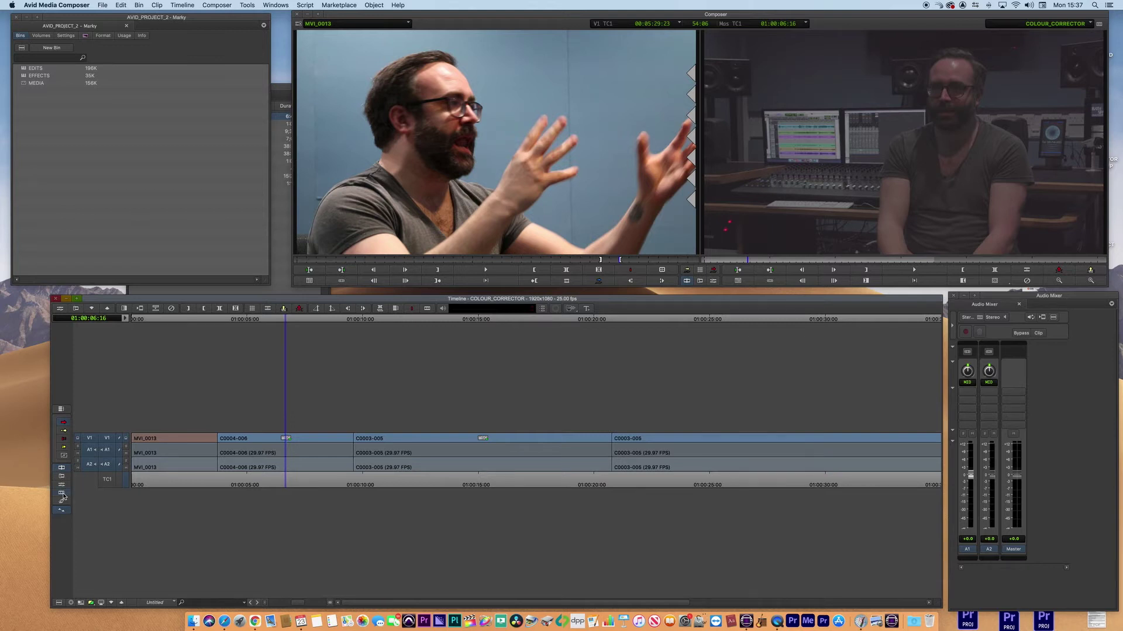
# Switch to color correction mode, and view the current shot on the Vectorscope before returning the scope to Y Waveform.
pyautogui.click(63, 496)
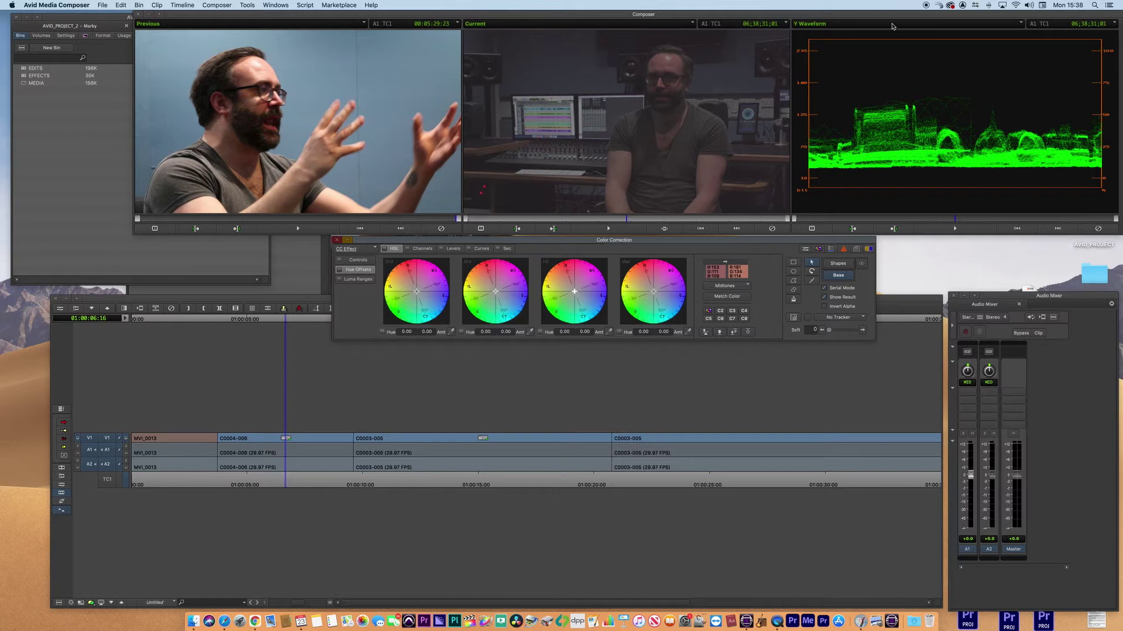
pyautogui.click(891, 25)
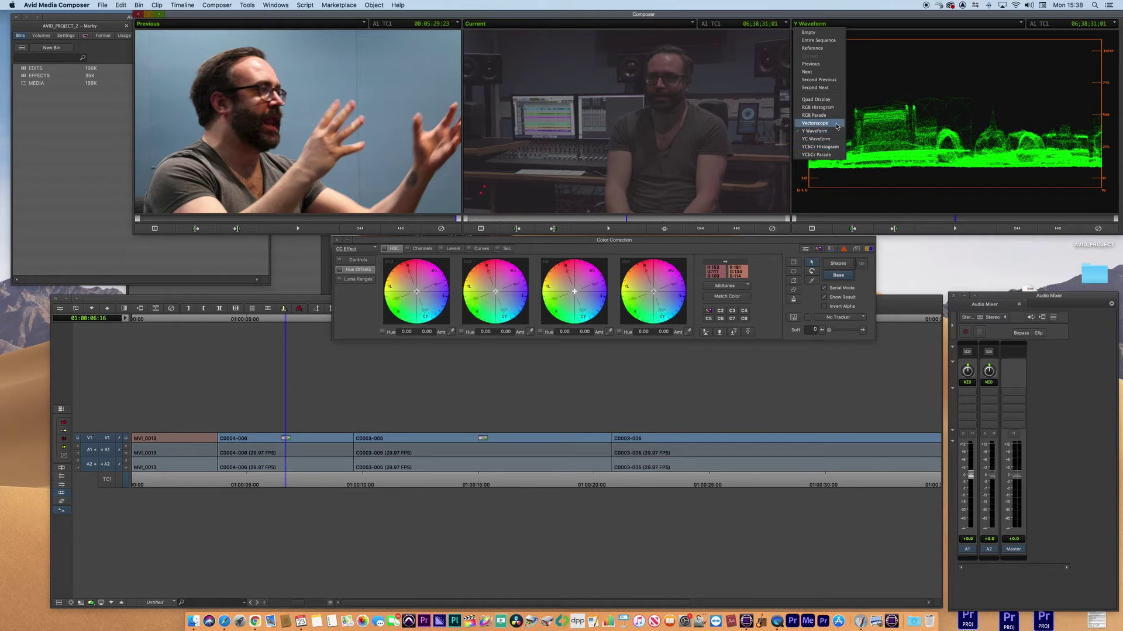
pyautogui.click(834, 126)
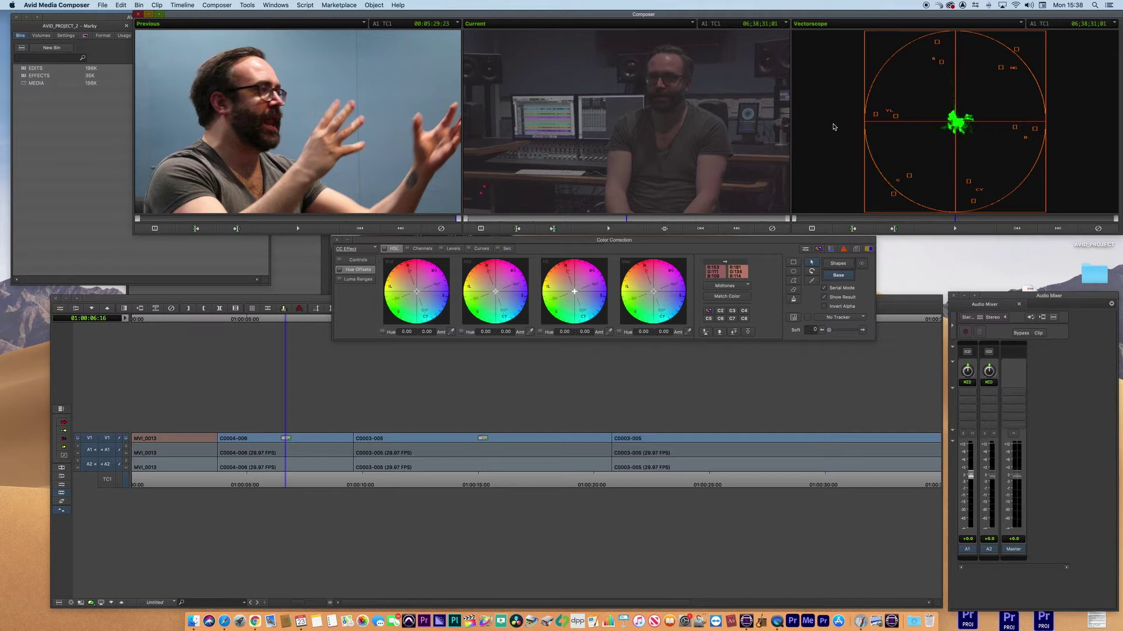
pyautogui.click(823, 23)
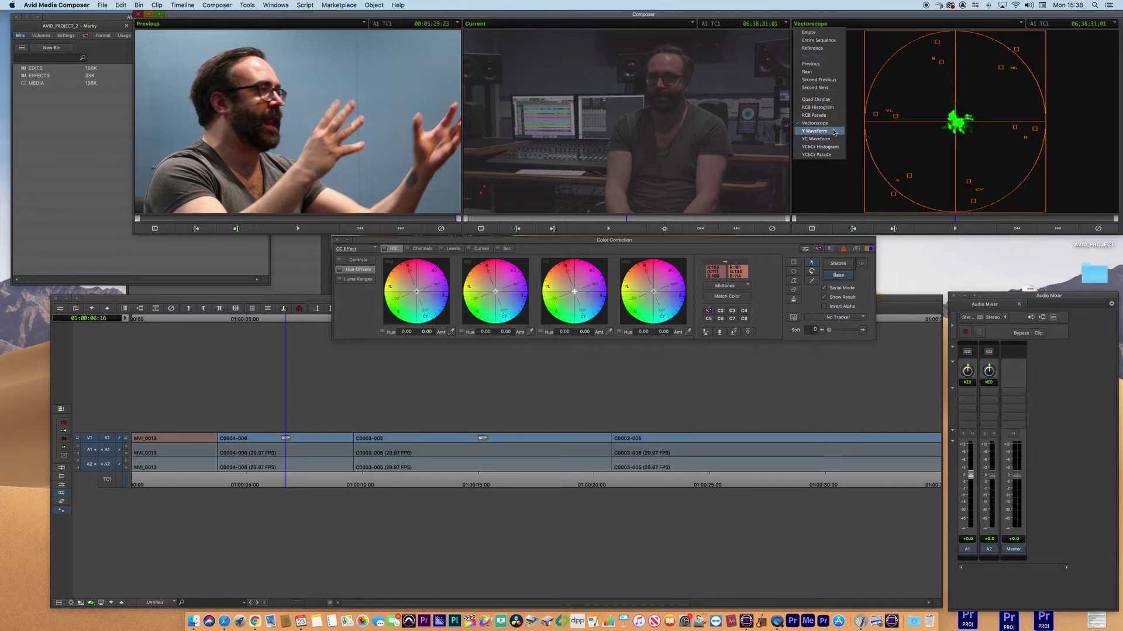
pyautogui.click(834, 132)
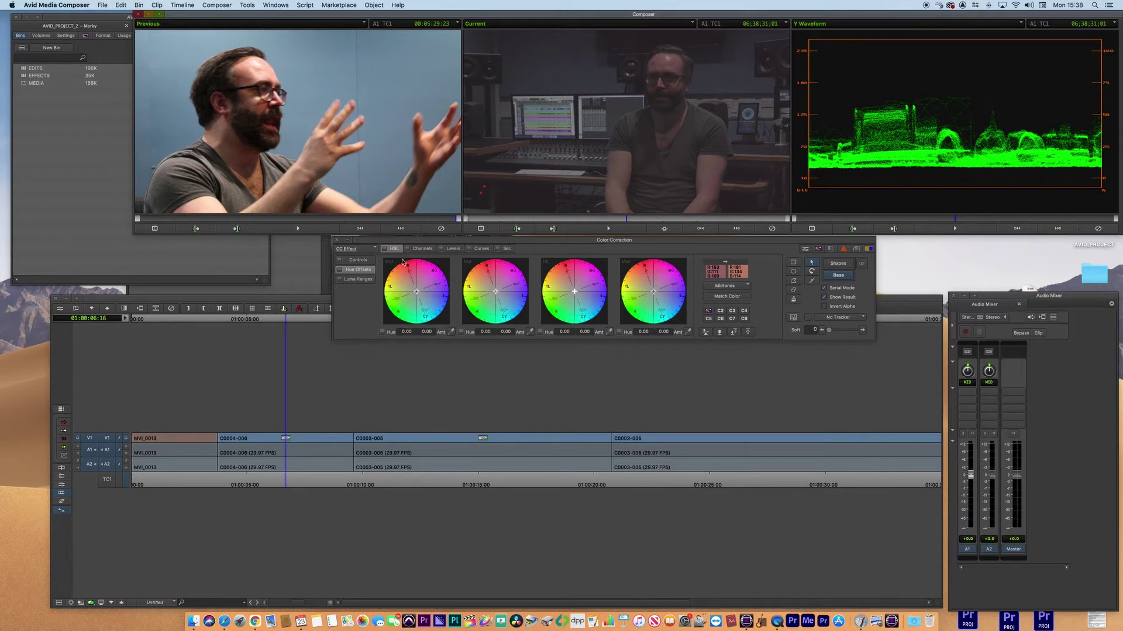
# Keep the correction type on CC Effect, and look through the Channels, Levels, Curves and secondary correction groups before returning to HSL.
pyautogui.click(368, 251)
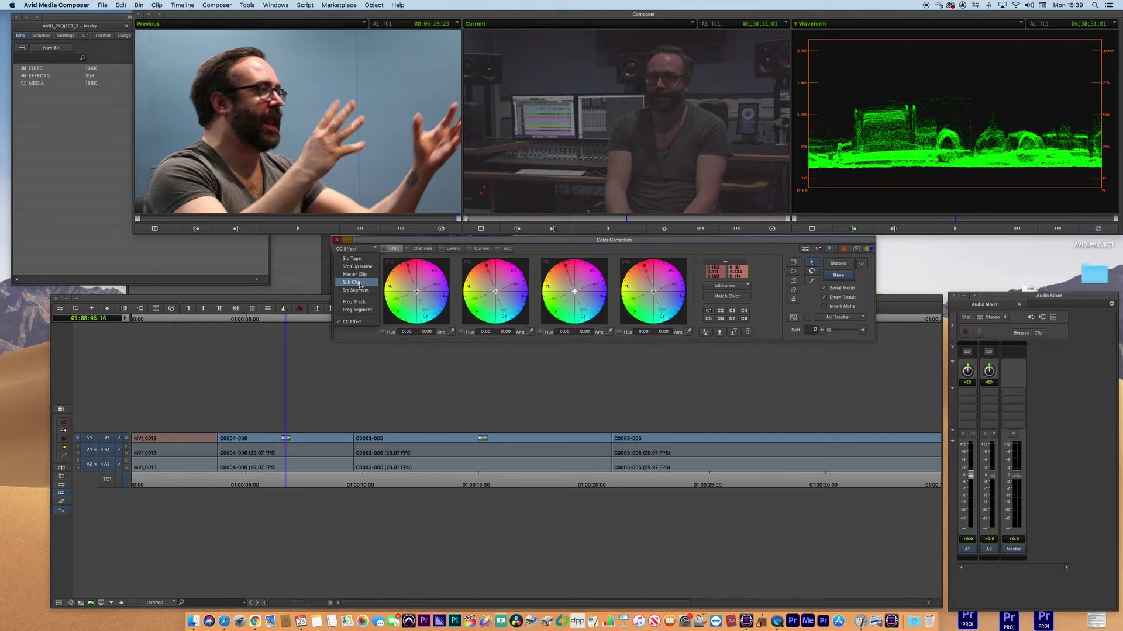
pyautogui.click(361, 321)
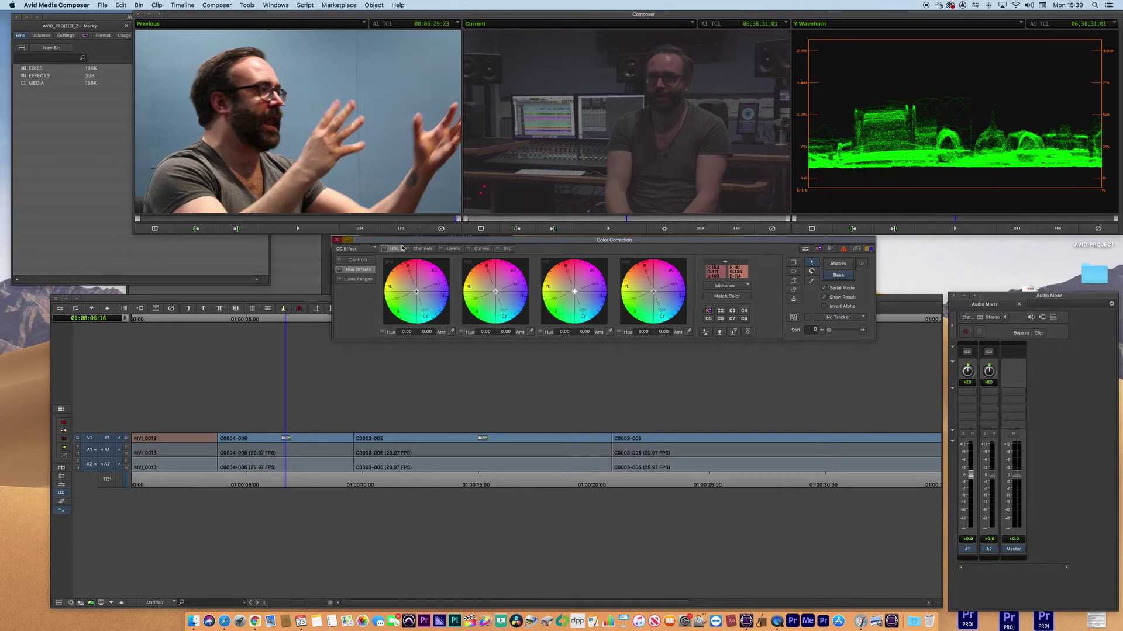
pyautogui.click(422, 249)
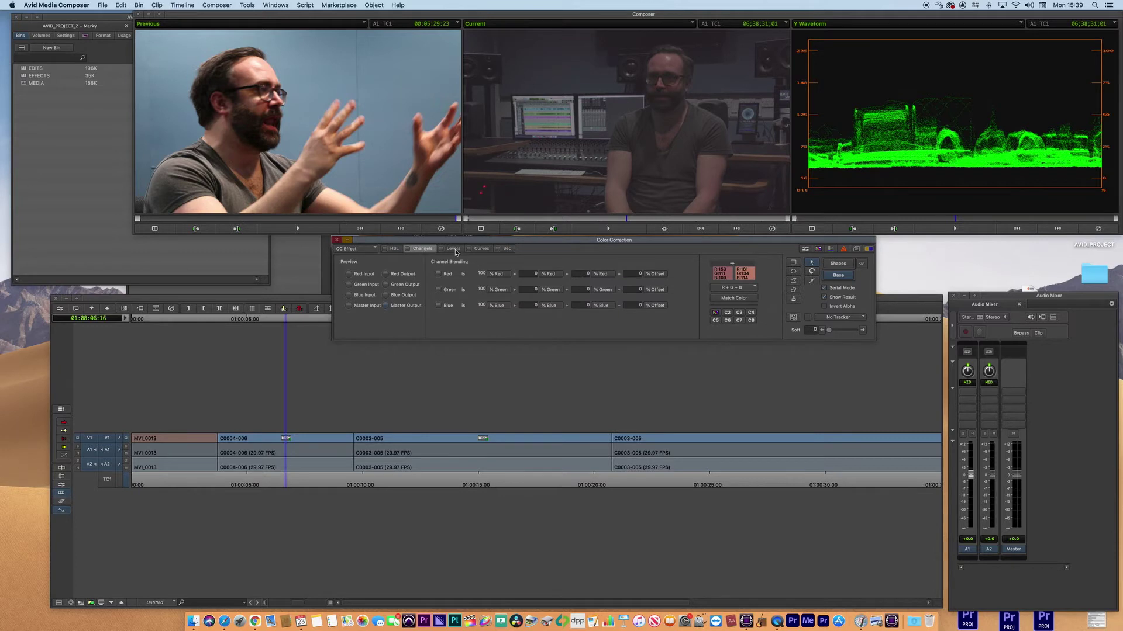
pyautogui.click(455, 252)
pyautogui.click(478, 250)
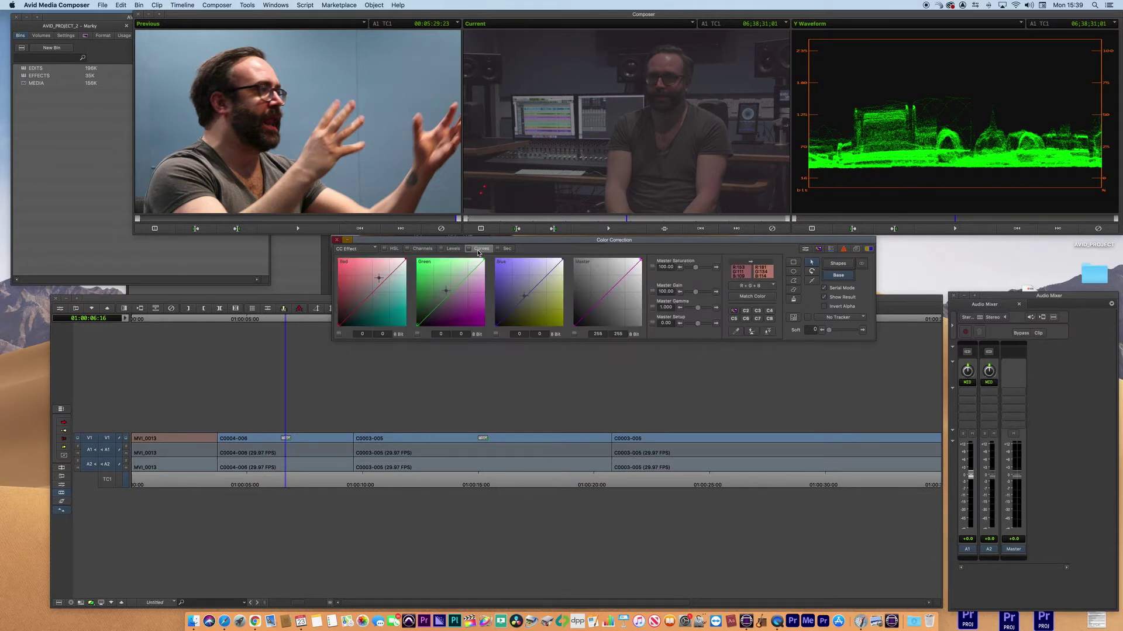
pyautogui.click(507, 250)
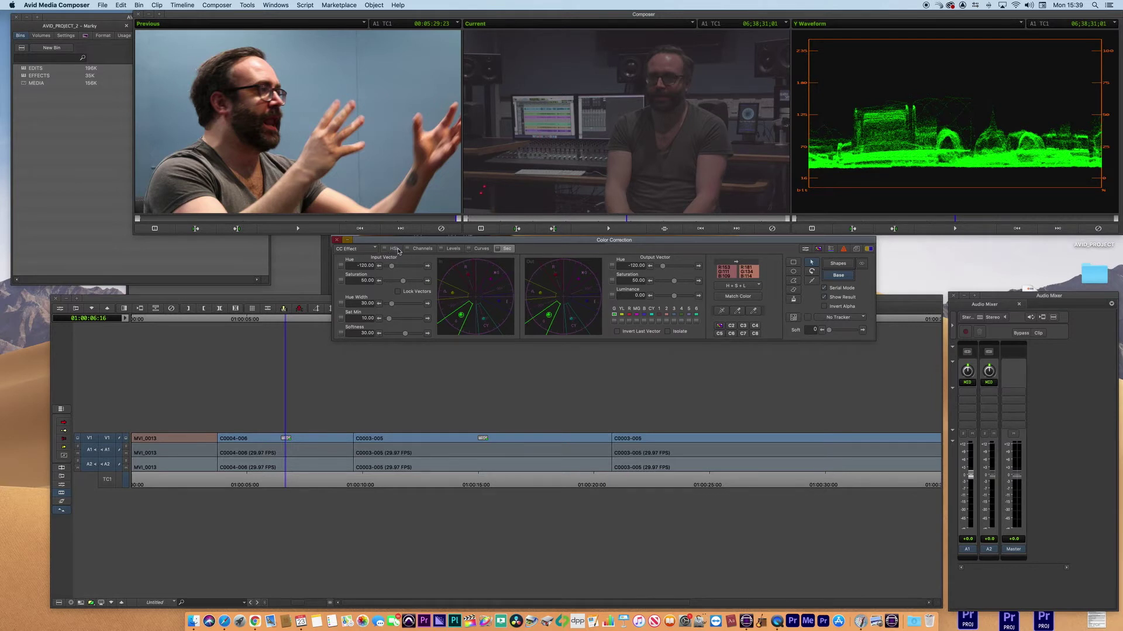
pyautogui.click(396, 250)
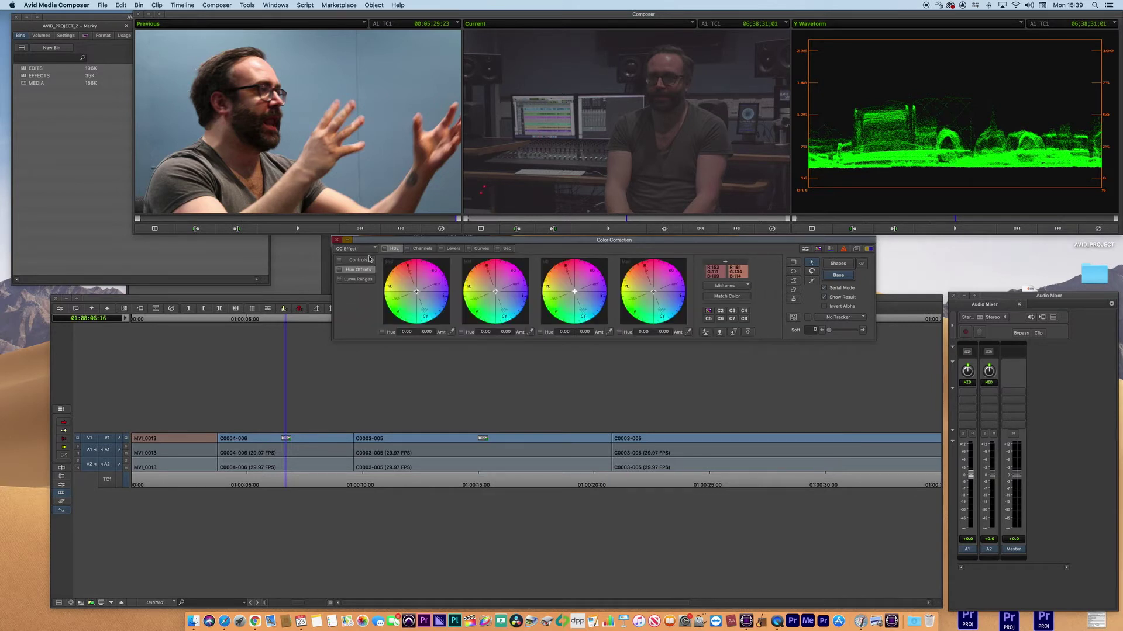
# Examine the HSL Controls, Hue Offsets and Luma Ranges, including the Shadows luma curve.
pyautogui.click(358, 260)
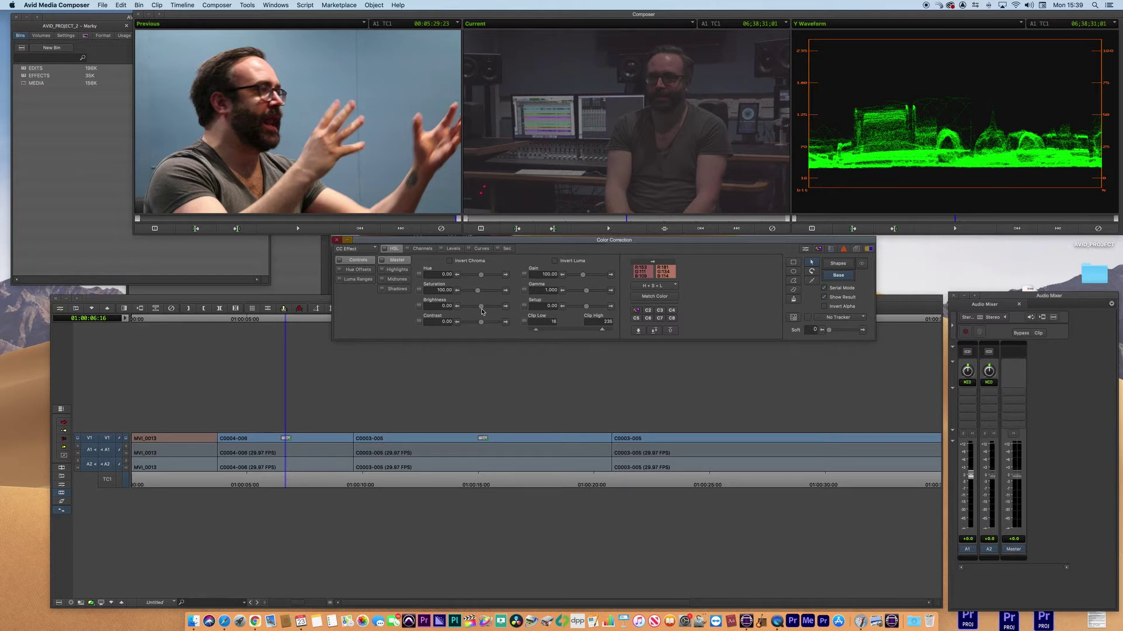
pyautogui.click(358, 270)
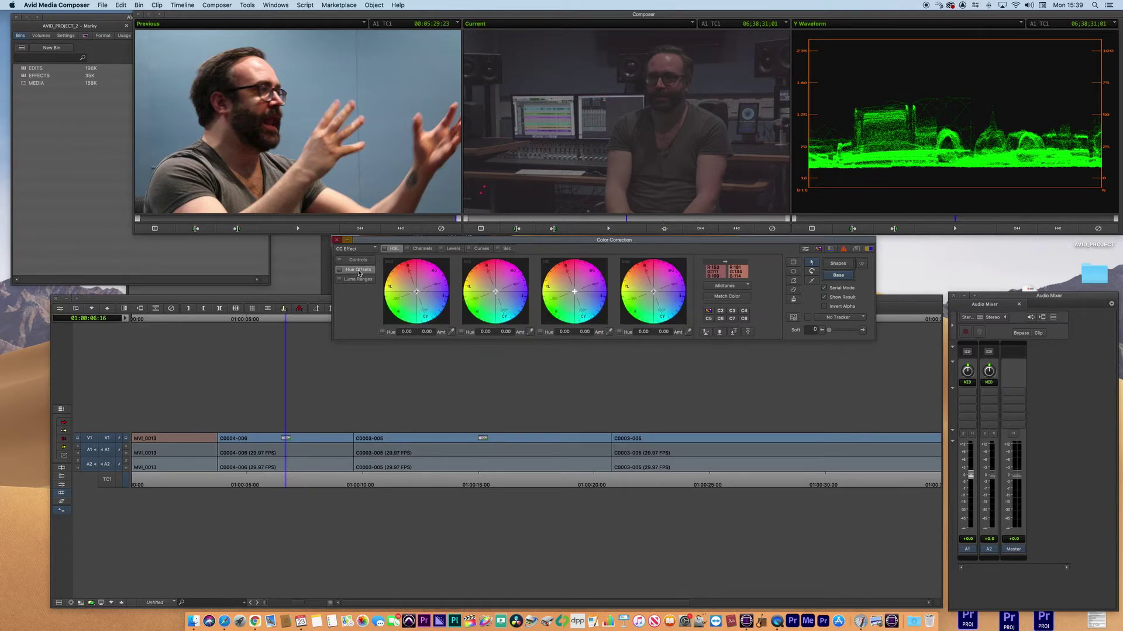
pyautogui.click(358, 280)
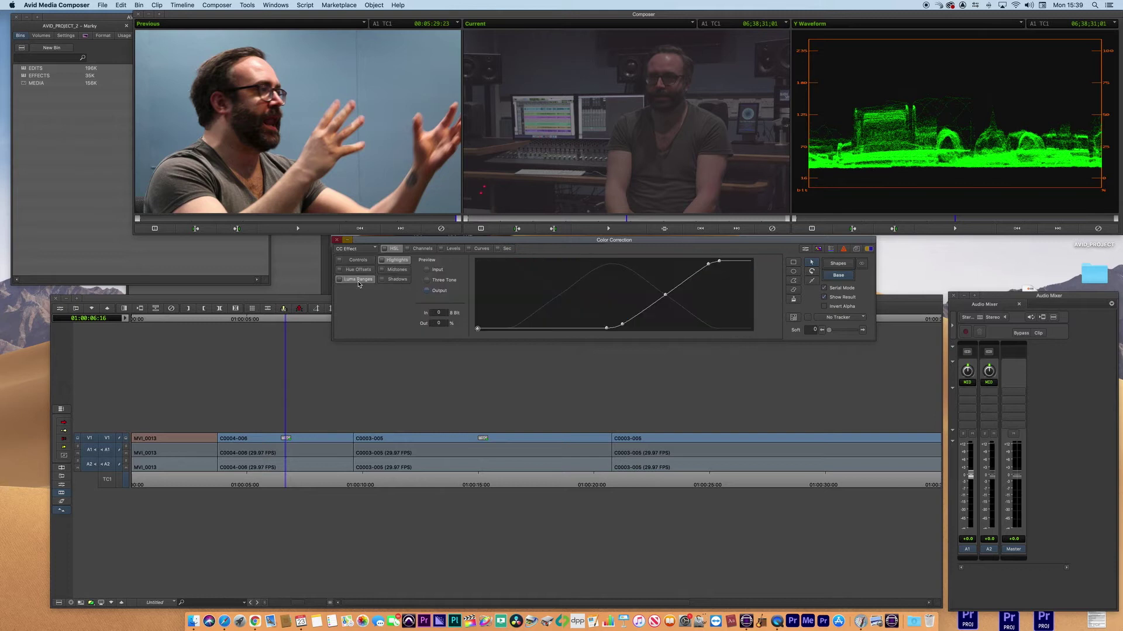
pyautogui.click(396, 281)
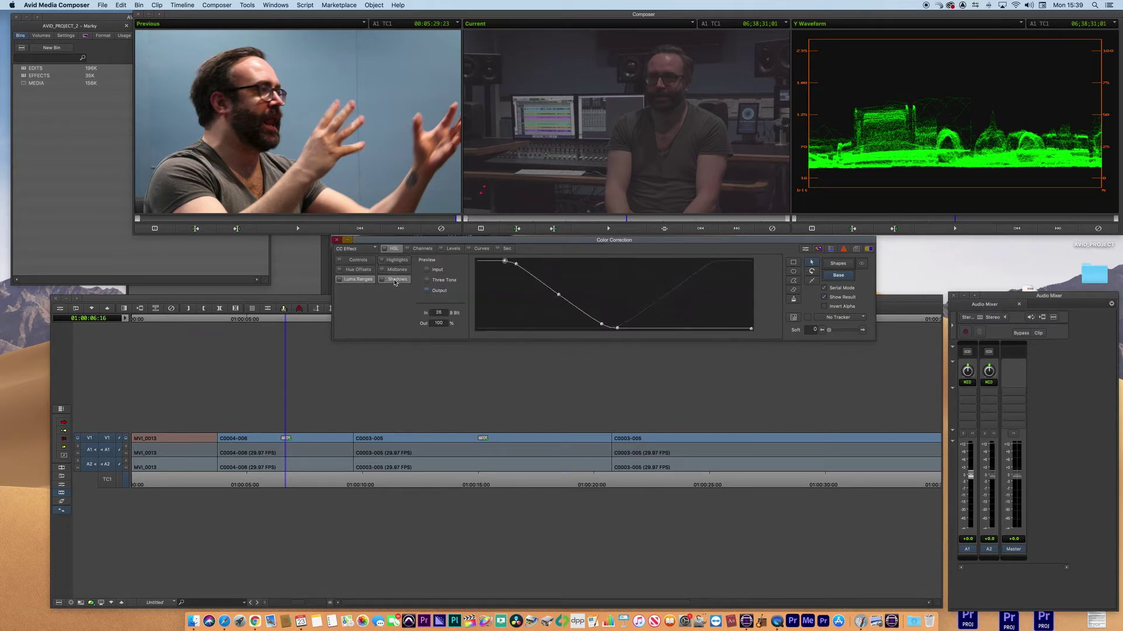
pyautogui.click(365, 263)
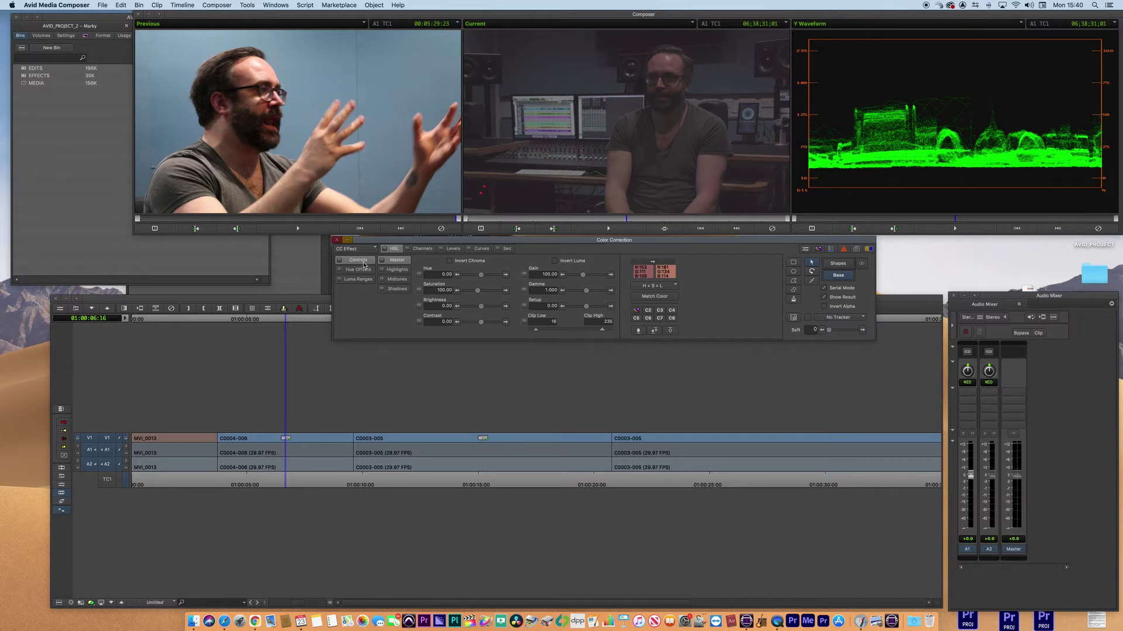
# Pull the master curve's black and white points inward to widen the shot's tonal range, and set the master saturation to 120.
pyautogui.click(481, 249)
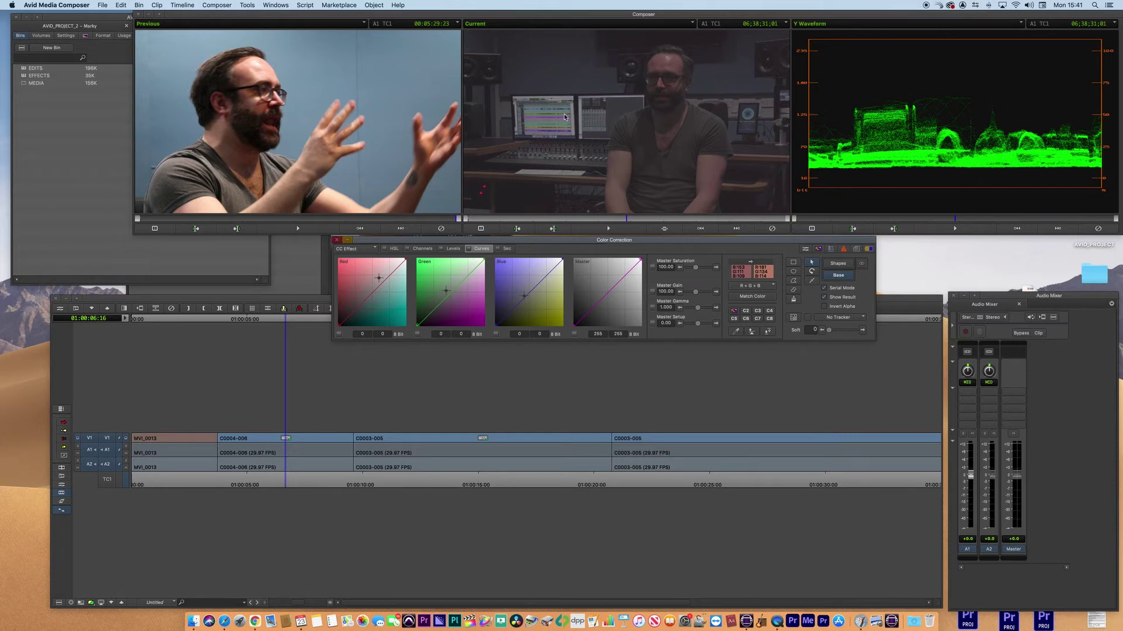
pyautogui.moveTo(574, 329); pyautogui.dragTo(578, 329)
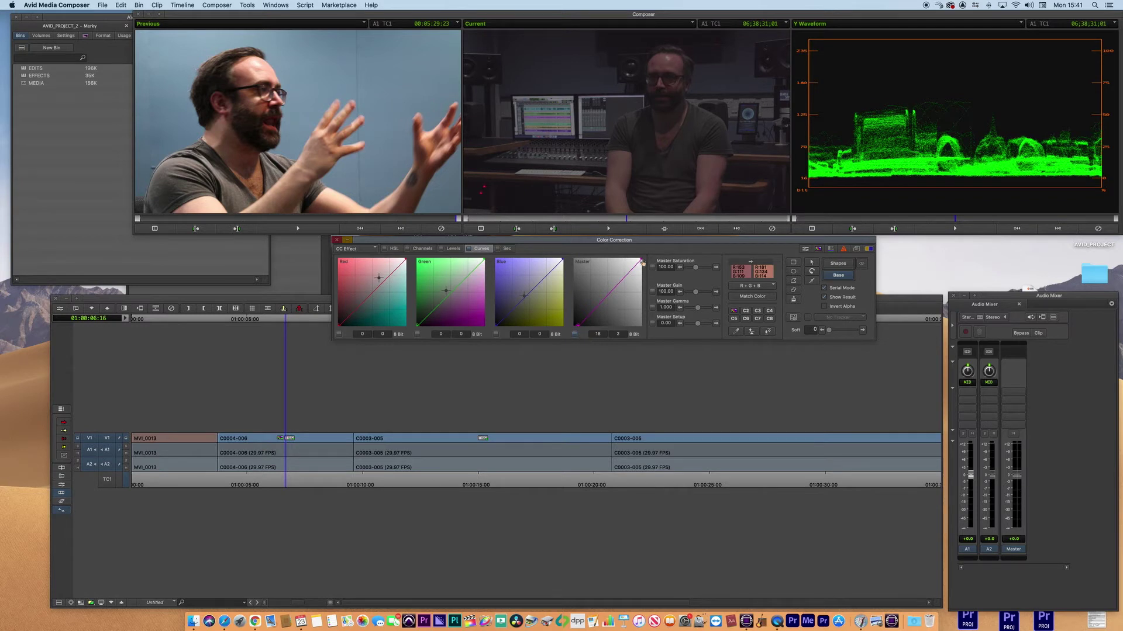
pyautogui.moveTo(639, 259); pyautogui.dragTo(613, 261)
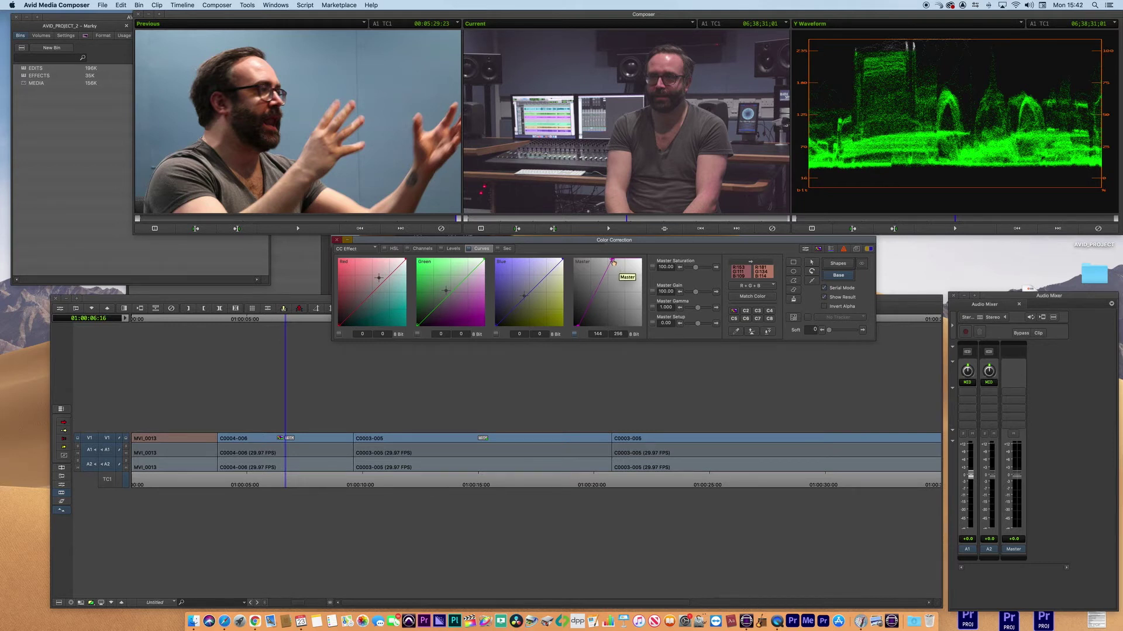
pyautogui.moveTo(613, 261); pyautogui.dragTo(618, 261)
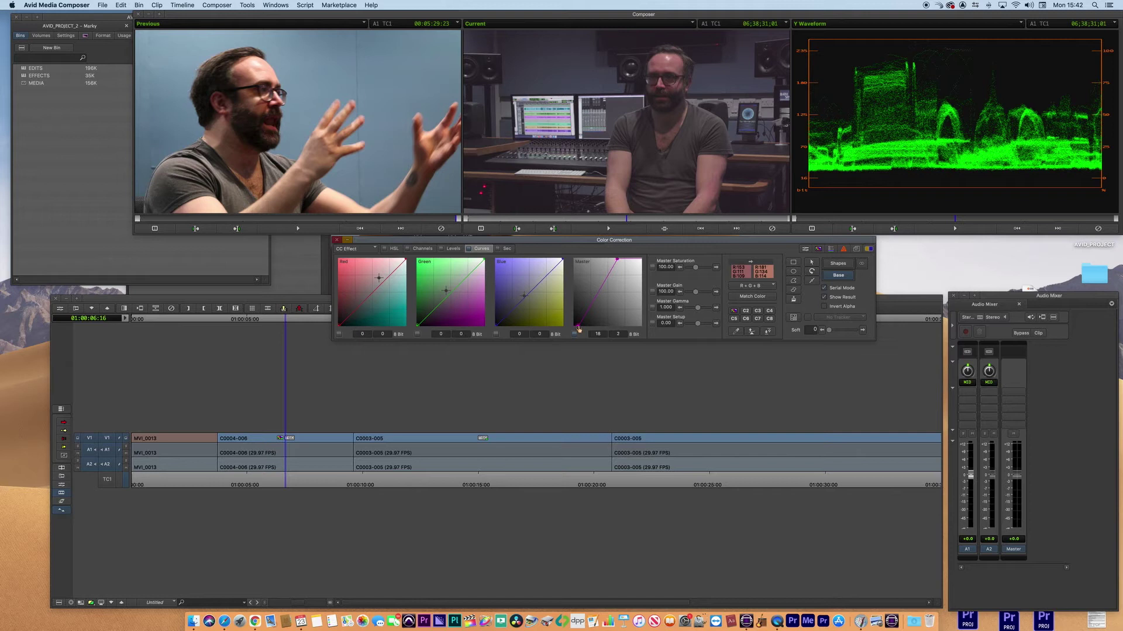
pyautogui.moveTo(578, 328); pyautogui.dragTo(579, 329)
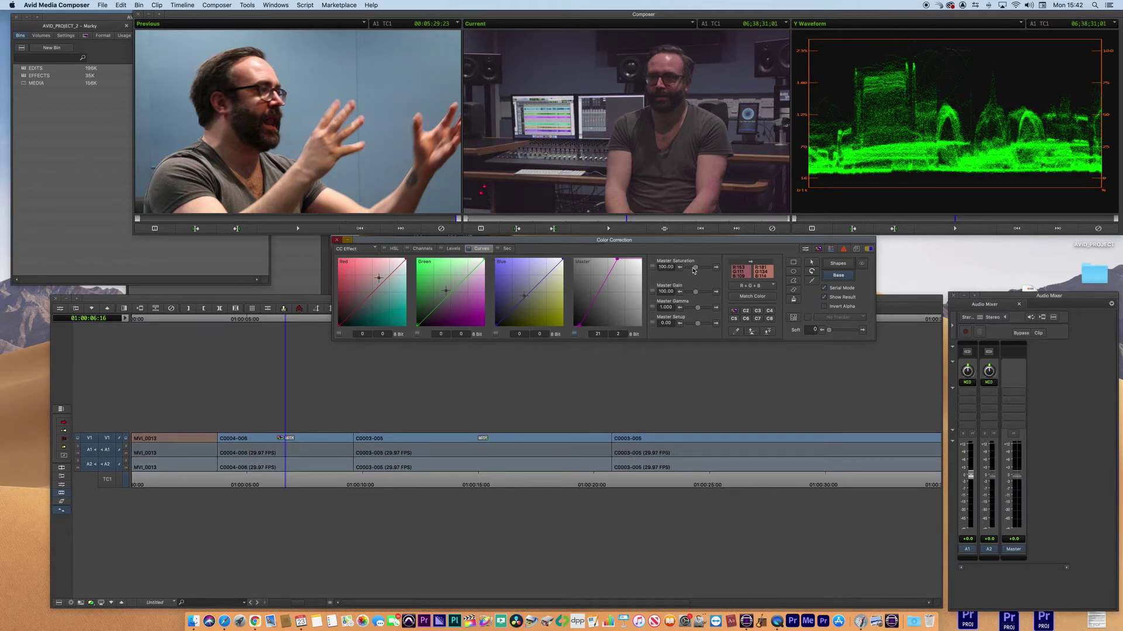
pyautogui.click(665, 267)
pyautogui.write('120.00')
# Try a master gain of 110 and restore it to 100.
pyautogui.click(667, 291)
pyautogui.write('110')
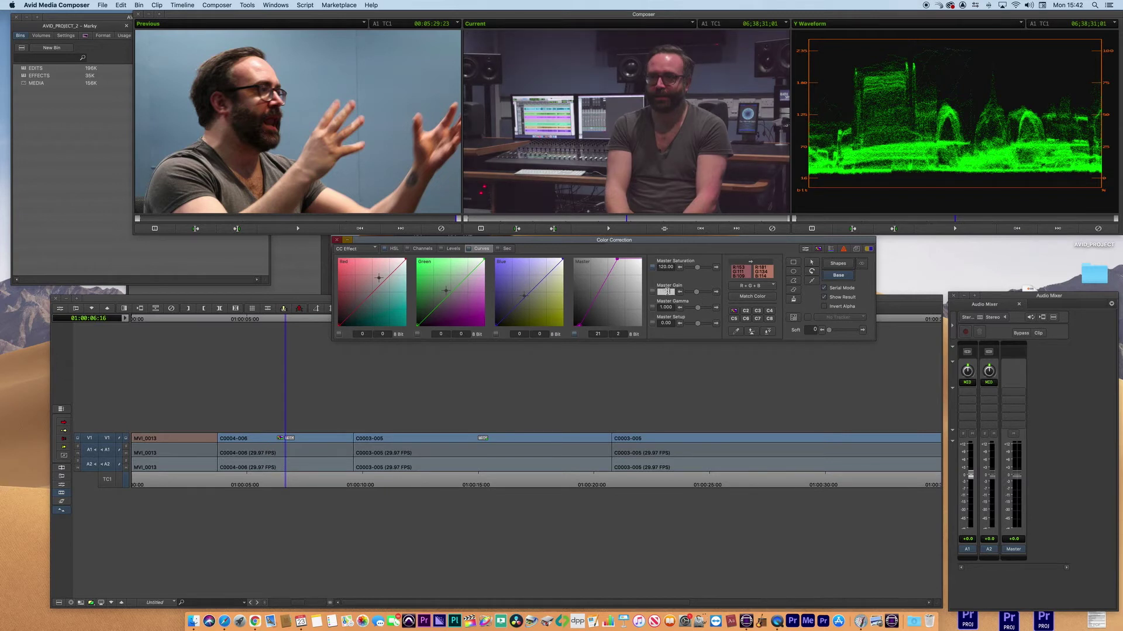
pyautogui.press('Return')
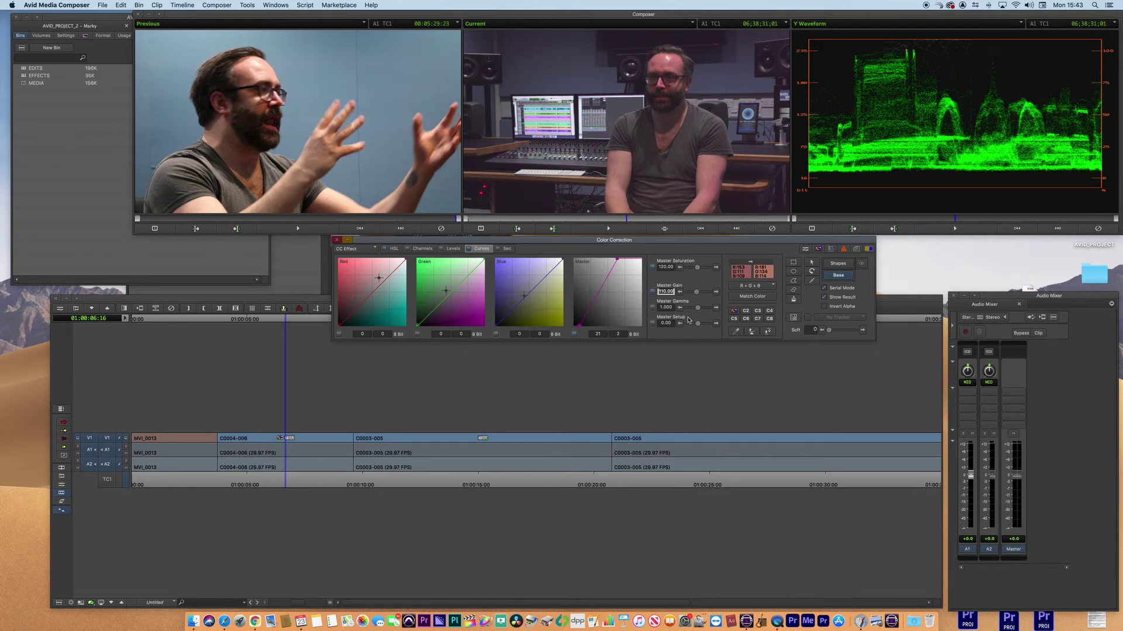
pyautogui.write('10')
pyautogui.press('Return')
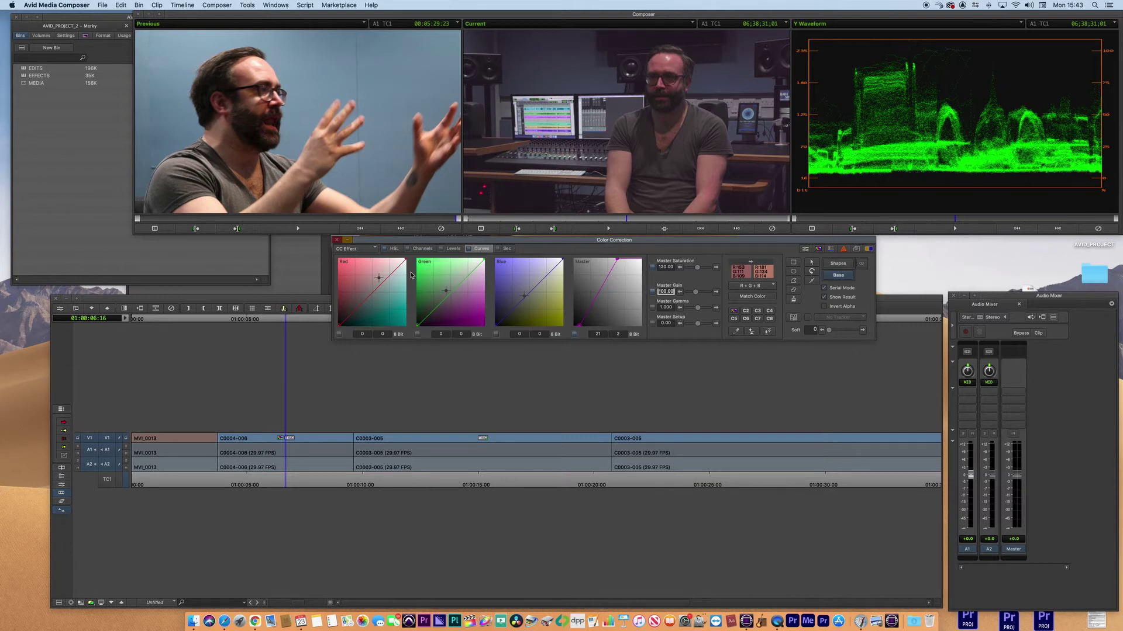
# Try master contrast values of 10 and 4 in the HSL controls, and settle on 2.
pyautogui.click(393, 249)
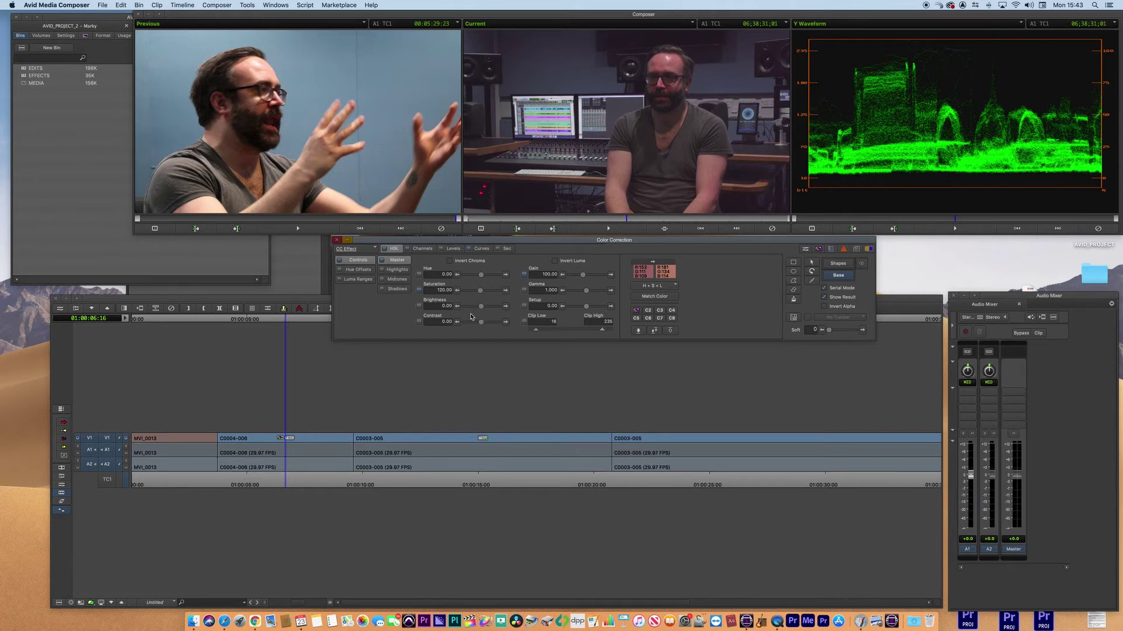
pyautogui.click(439, 321)
pyautogui.write('10')
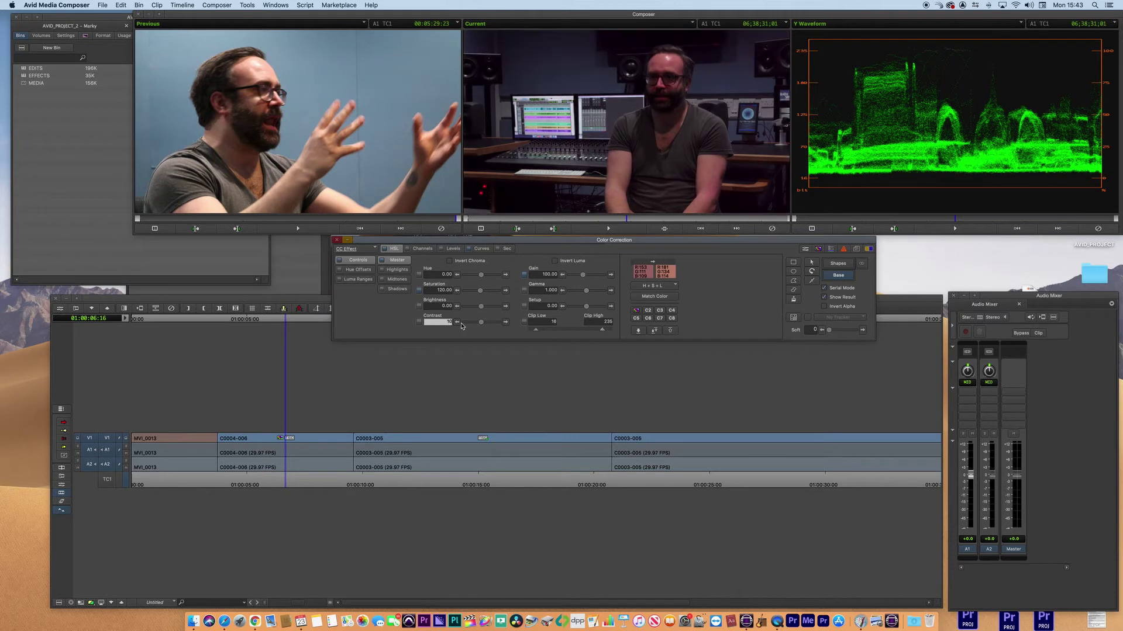
pyautogui.press('Return')
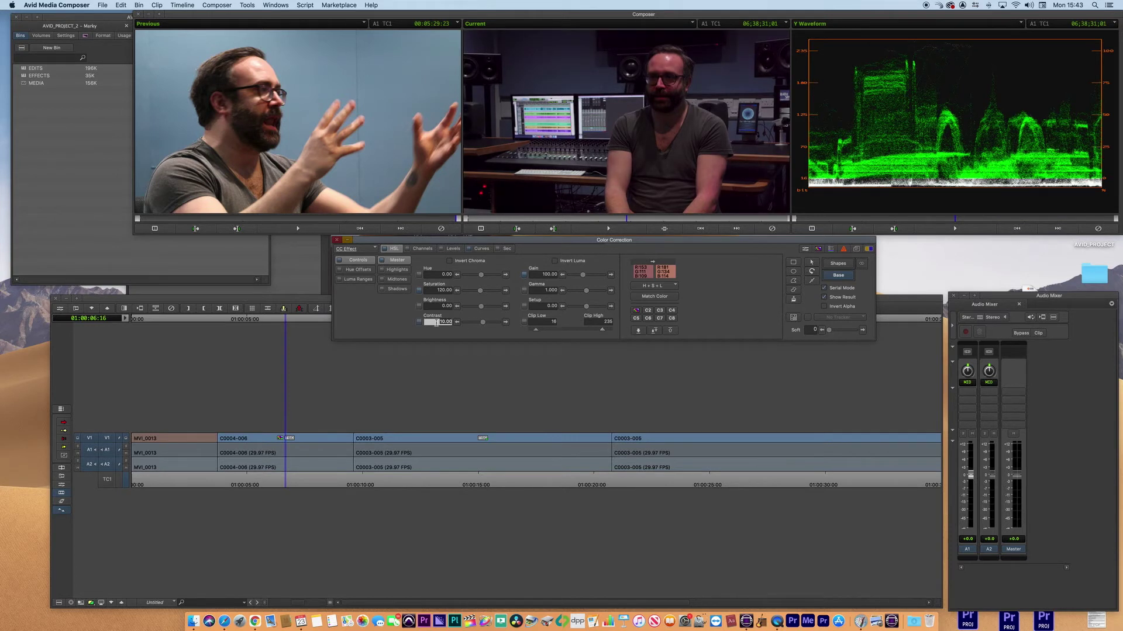
pyautogui.write('4')
pyautogui.press('Return')
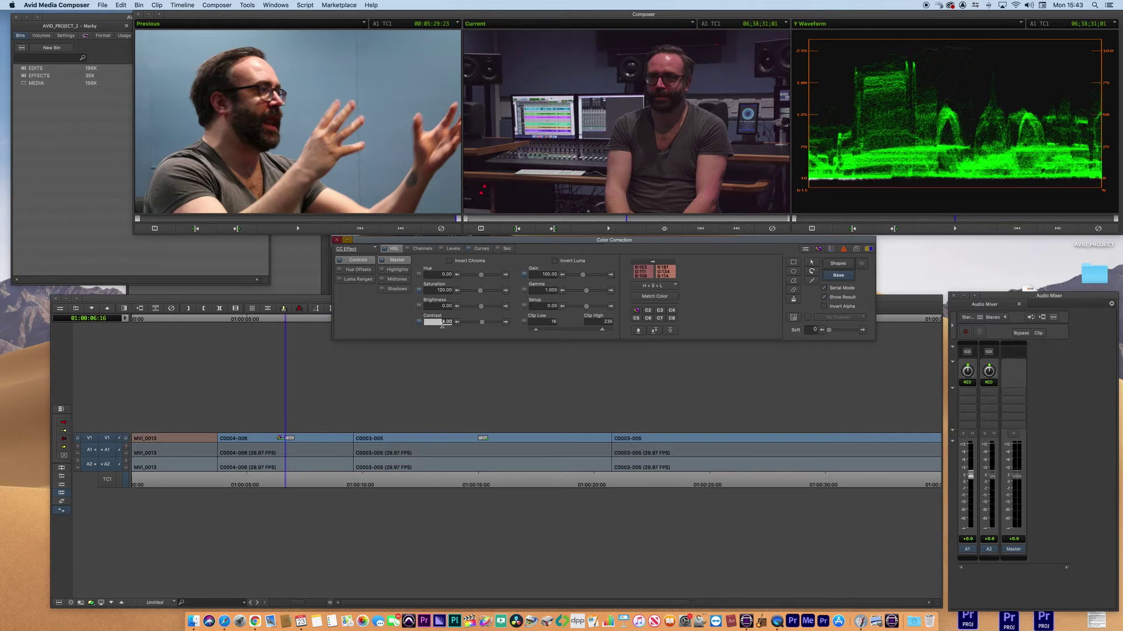
pyautogui.write('2')
pyautogui.press('Return')
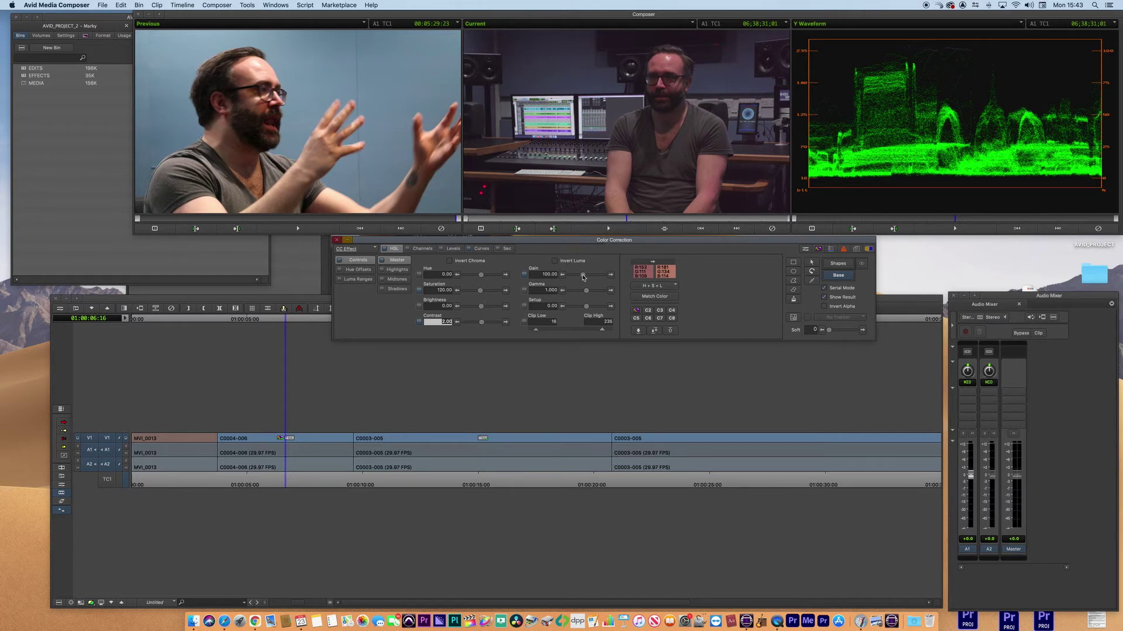
# Set the HSL master gain to 107 after trying 110.
pyautogui.click(581, 275)
pyautogui.write('110')
pyautogui.press('Return')
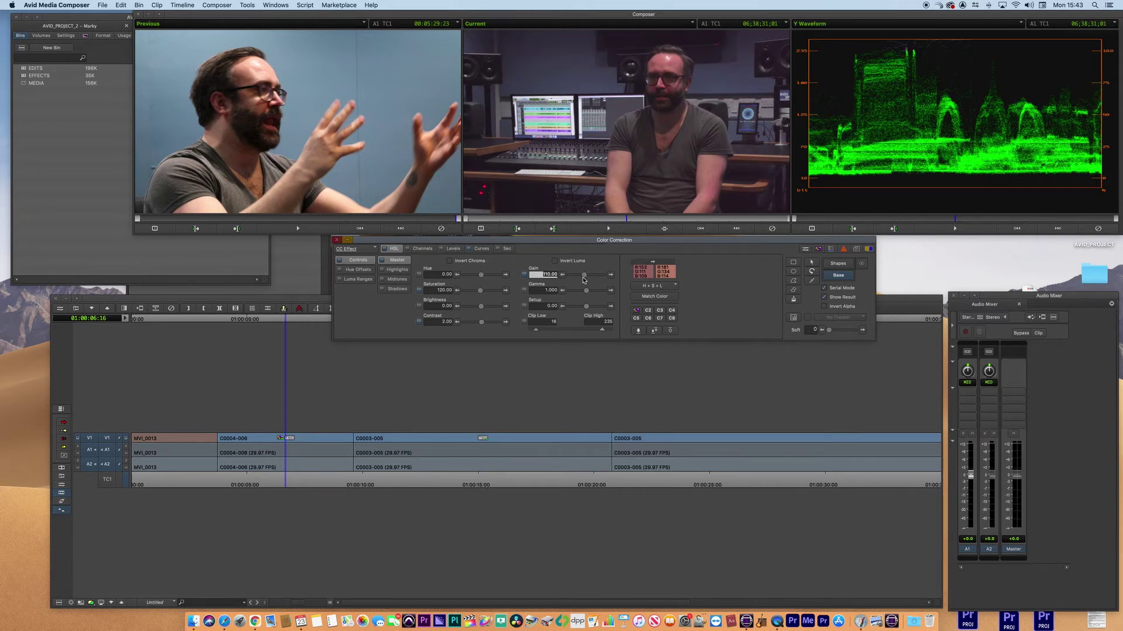
pyautogui.write('107')
pyautogui.press('Return')
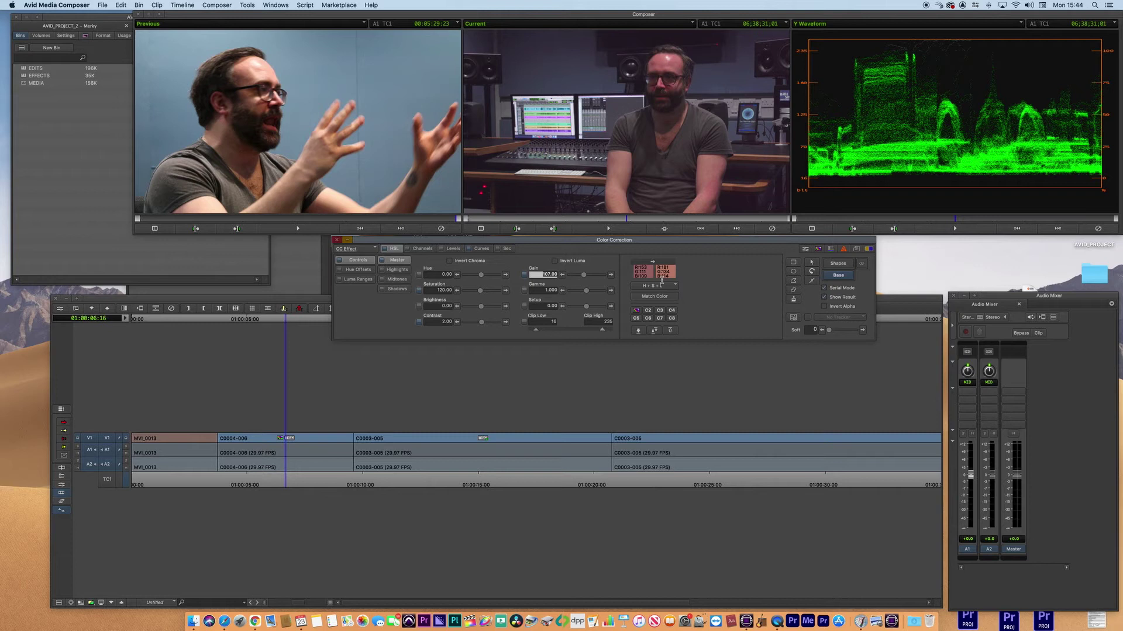
# Compare the corrected and original image with a widened split in the current shot, and change the scope to Vectorscope.
pyautogui.click(482, 230)
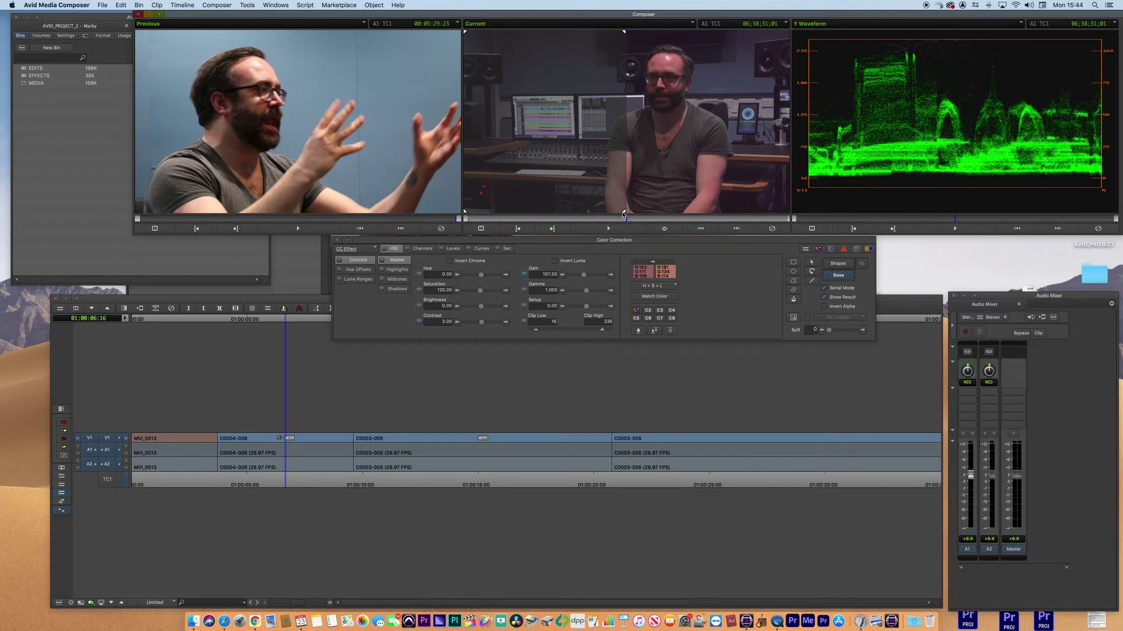
pyautogui.moveTo(624, 214); pyautogui.dragTo(655, 216)
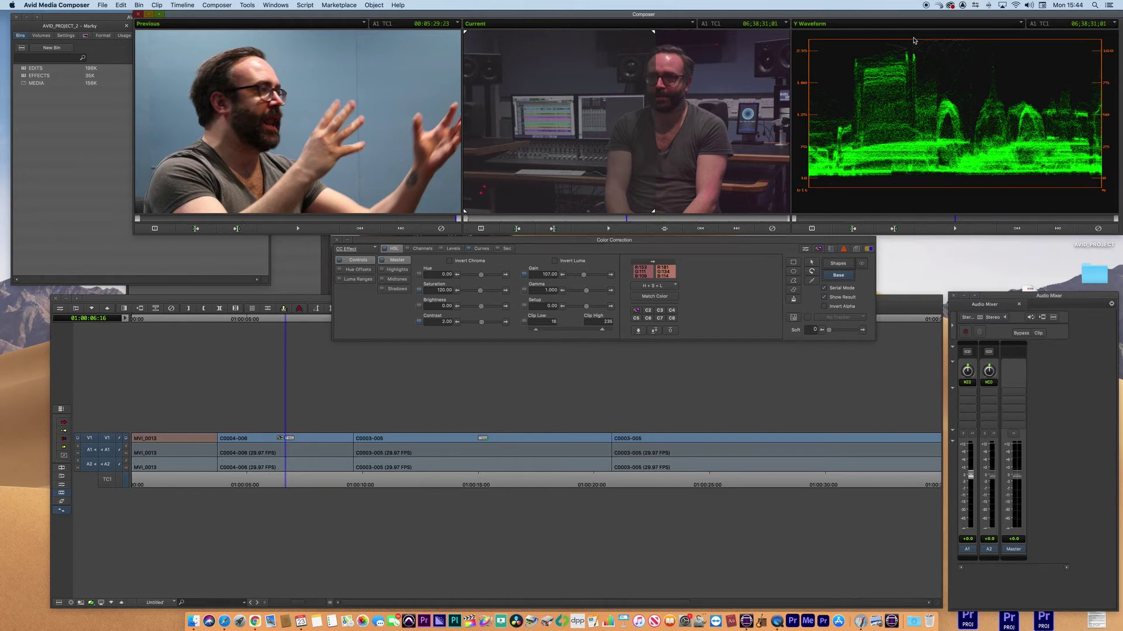
pyautogui.click(812, 25)
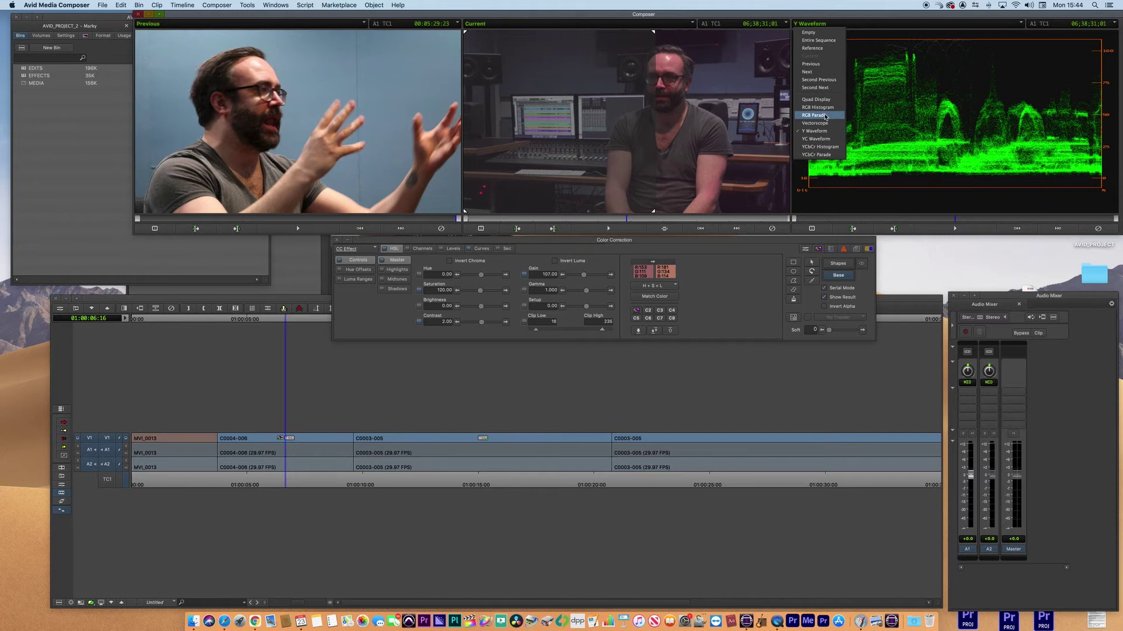
pyautogui.click(834, 124)
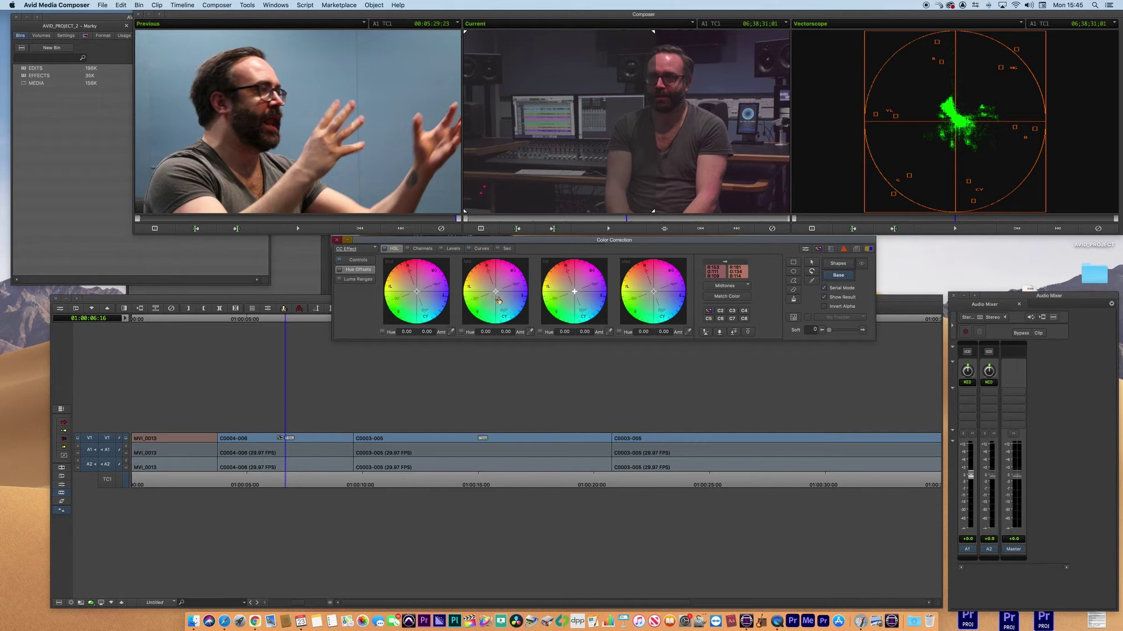
# Shift the midtones hue offset slightly toward cyan-blue and narrow the split to compare the corrected shot with the original.
pyautogui.moveTo(496, 299); pyautogui.dragTo(498, 298)
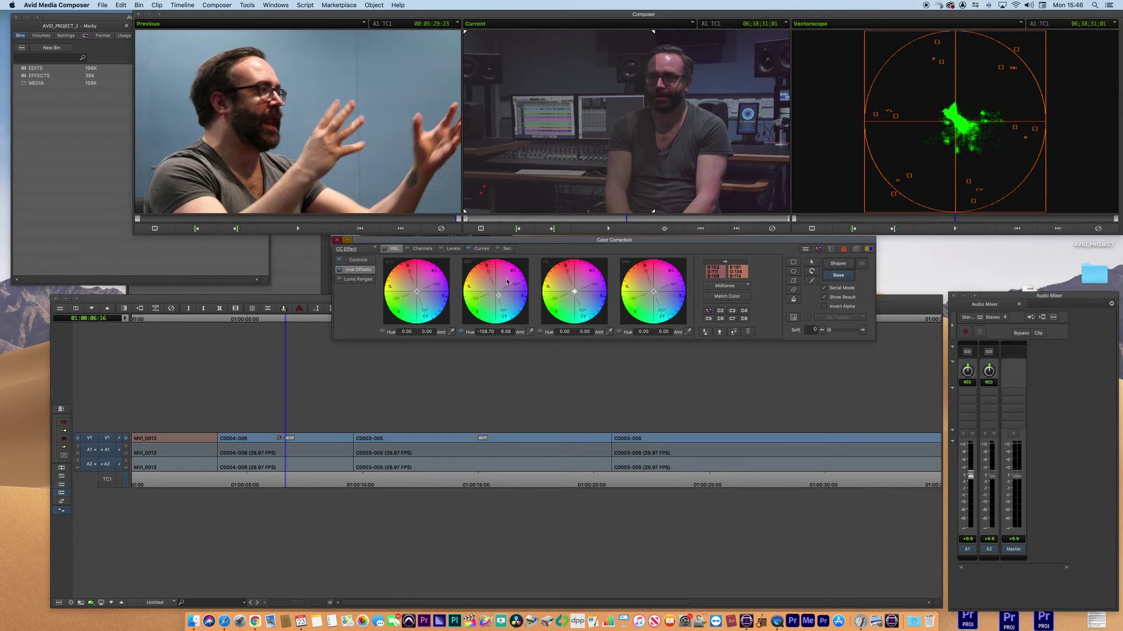
pyautogui.moveTo(653, 214)
pyautogui.mouseDown()
pyautogui.moveTo(593, 217)
pyautogui.moveTo(619, 217)
pyautogui.mouseUp()
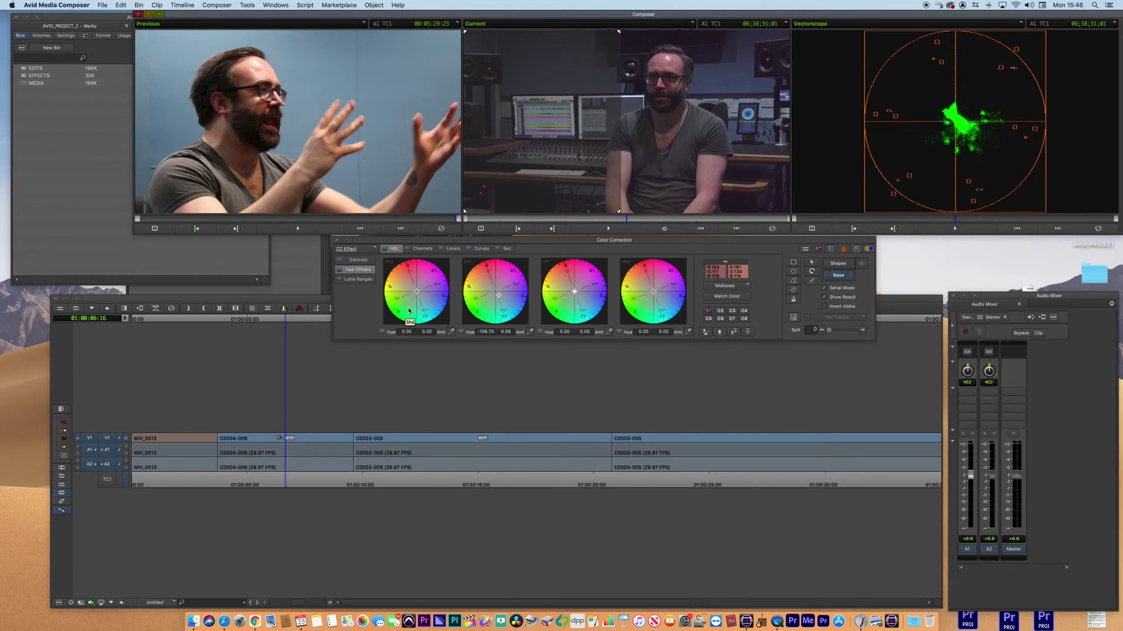
# Try a strong blue offset on the shadows wheel and a red offset on the master wheel, resetting each wheel.
pyautogui.moveTo(417, 294); pyautogui.dragTo(442, 298)
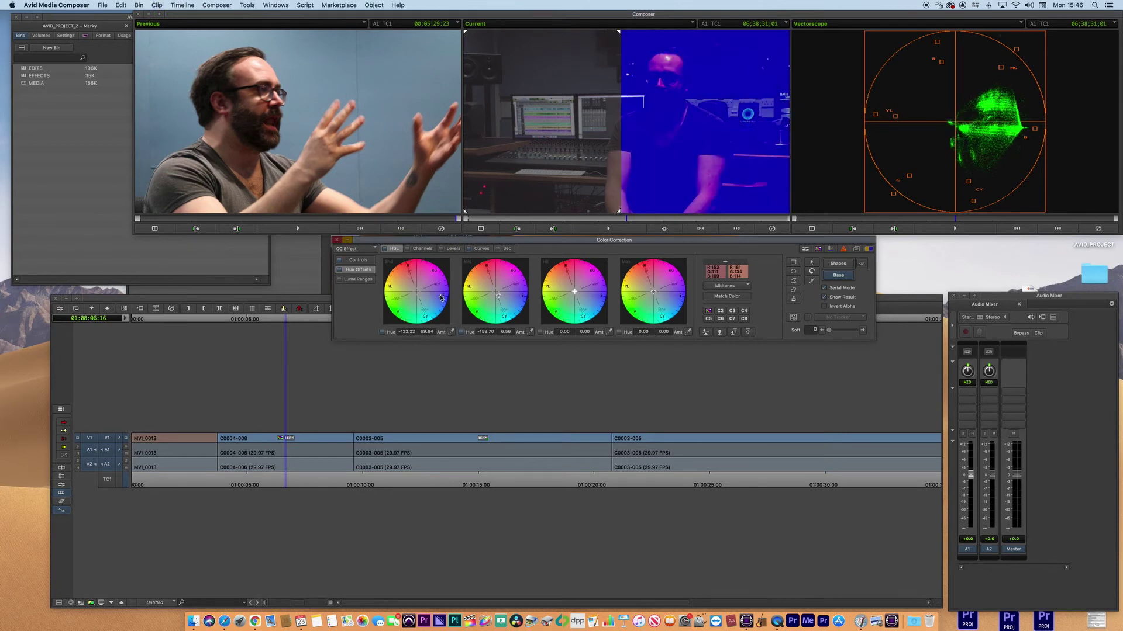
pyautogui.click(384, 333)
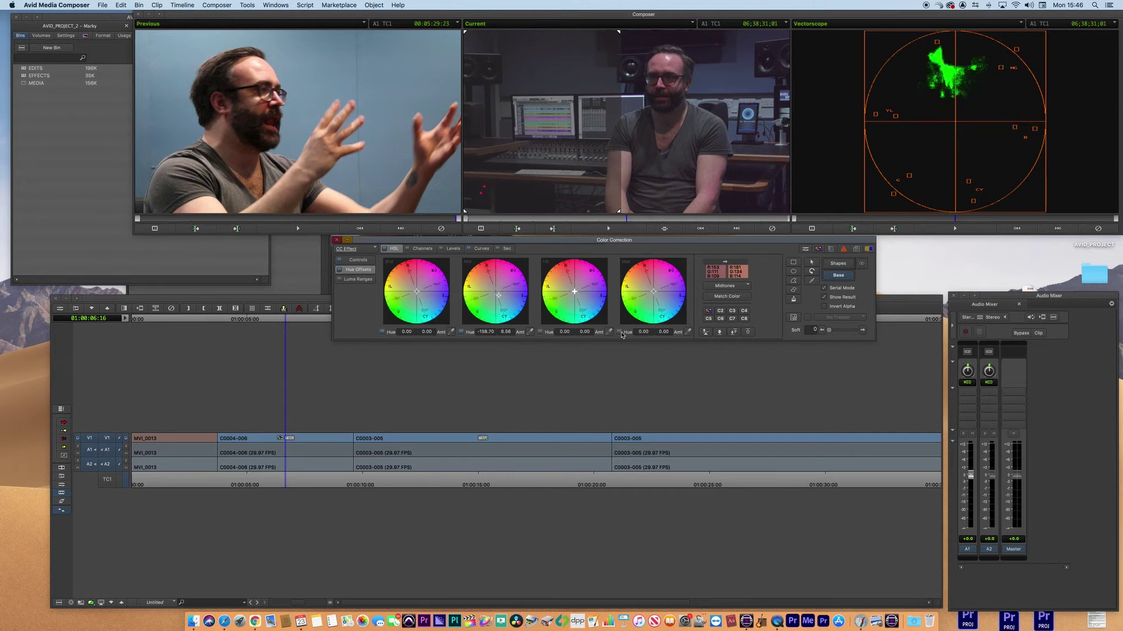
pyautogui.moveTo(651, 290); pyautogui.dragTo(646, 281)
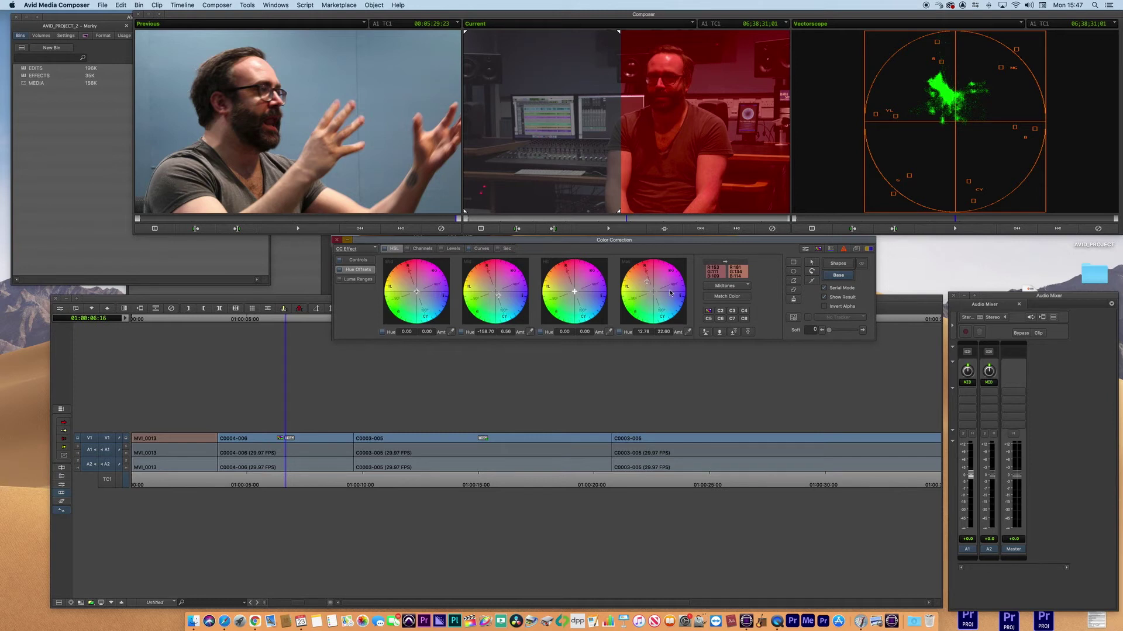
pyautogui.click(621, 332)
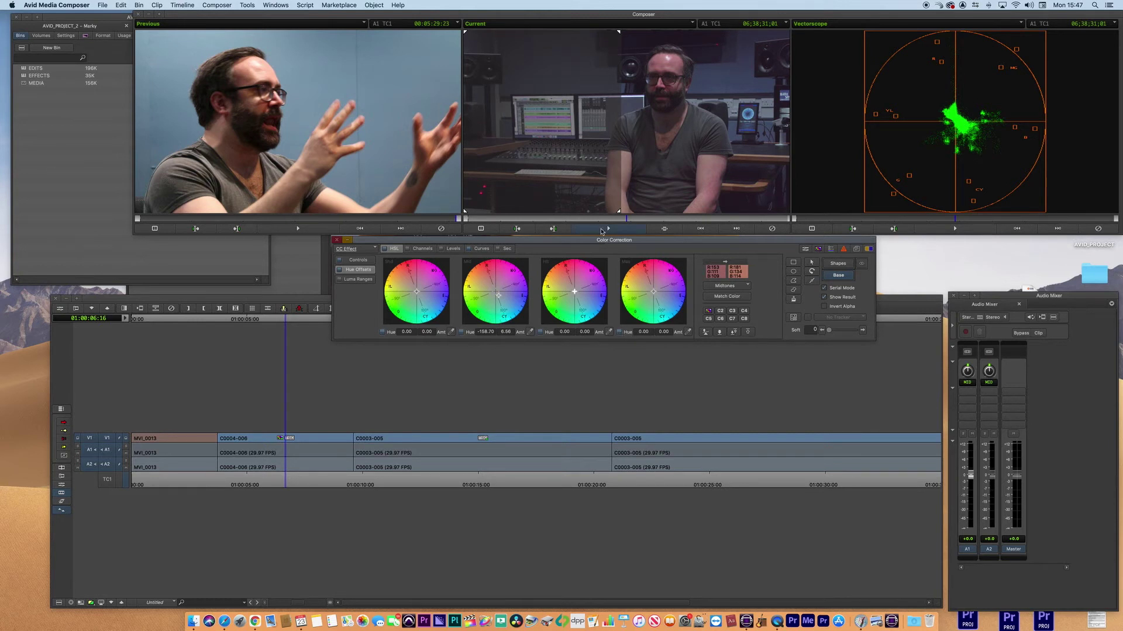
# Compare more of the corrected image by moving the split toward the edge of the frame, and turn off the split view.
pyautogui.moveTo(618, 214); pyautogui.dragTo(530, 212)
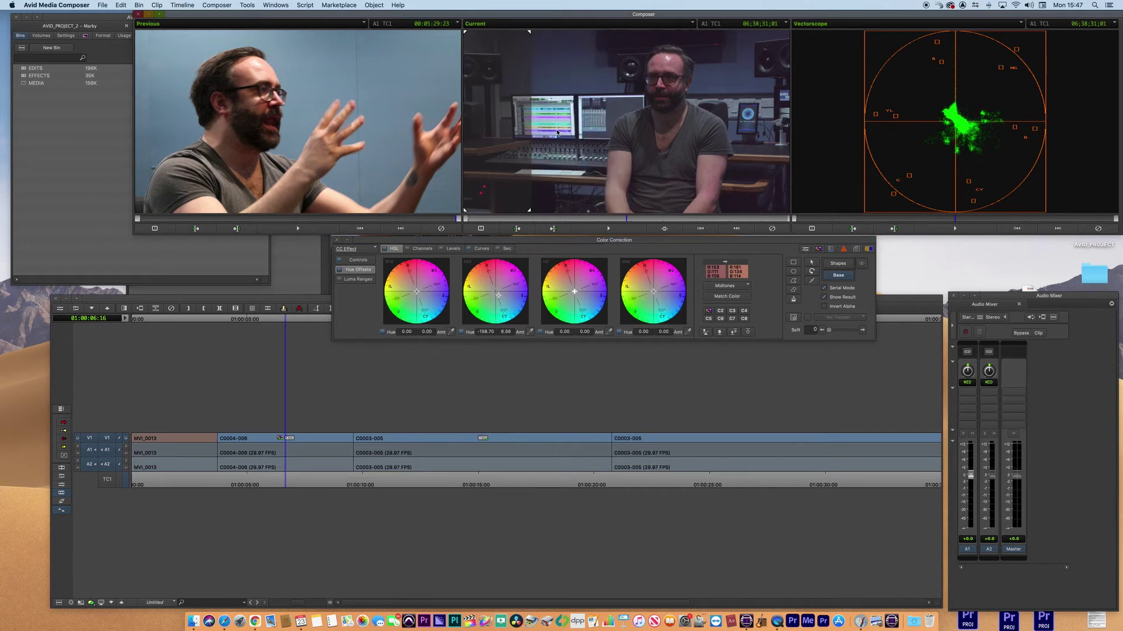
pyautogui.click(480, 229)
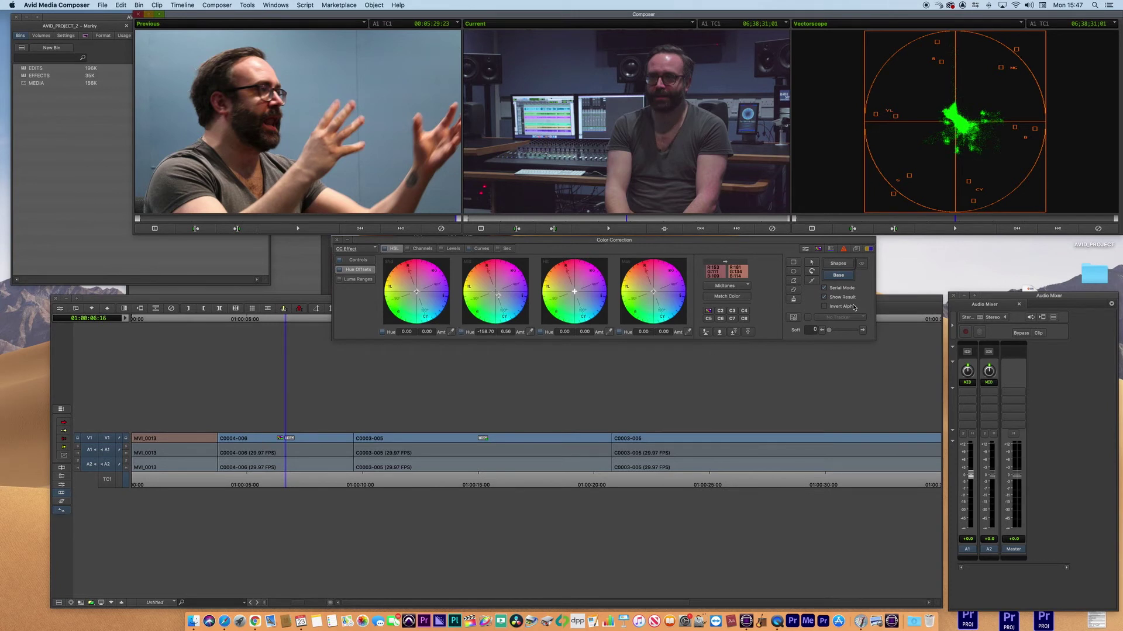
# Switch the correction from Base to Shapes and draw a four-point mask around the bright computer monitor beside the audio desk.
pyautogui.click(838, 264)
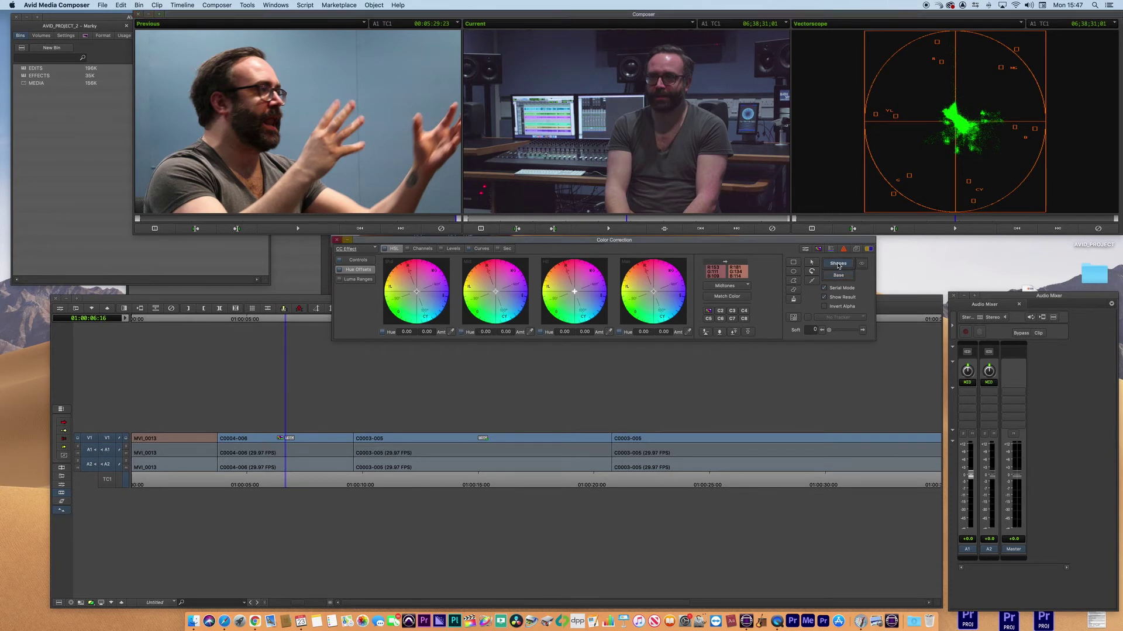
pyautogui.click(838, 275)
pyautogui.click(839, 264)
pyautogui.click(840, 275)
pyautogui.click(841, 266)
pyautogui.click(793, 280)
pyautogui.click(512, 96)
pyautogui.click(575, 96)
pyautogui.click(575, 138)
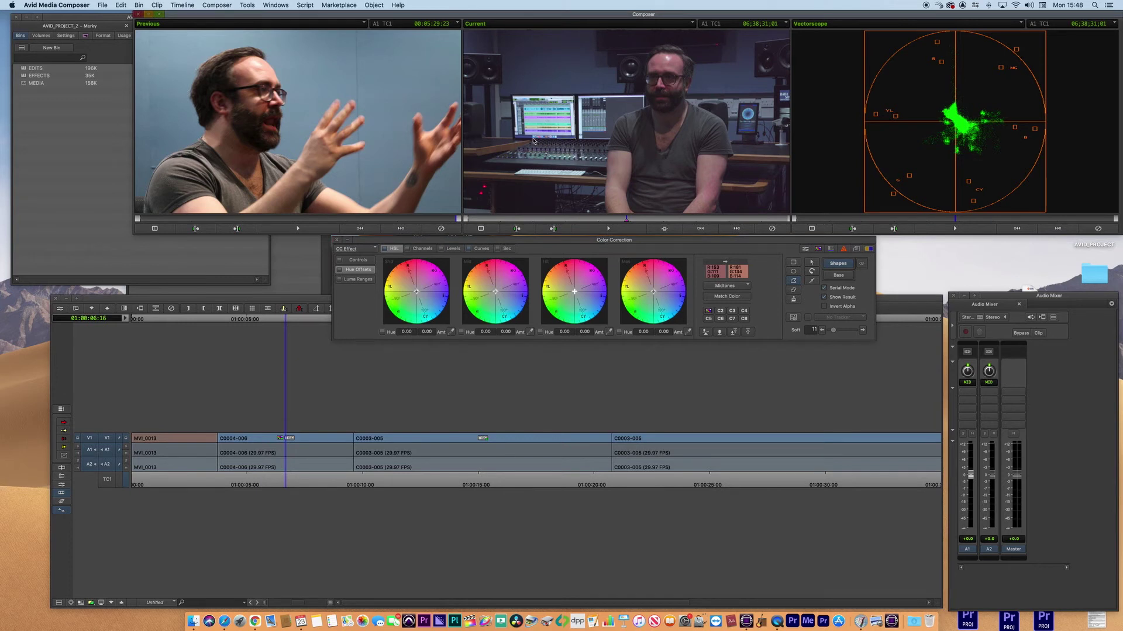
pyautogui.click(512, 139)
pyautogui.click(512, 96)
# Set the monitor mask's softness to 7 while viewing its alpha, and return to the normal image.
pyautogui.click(862, 267)
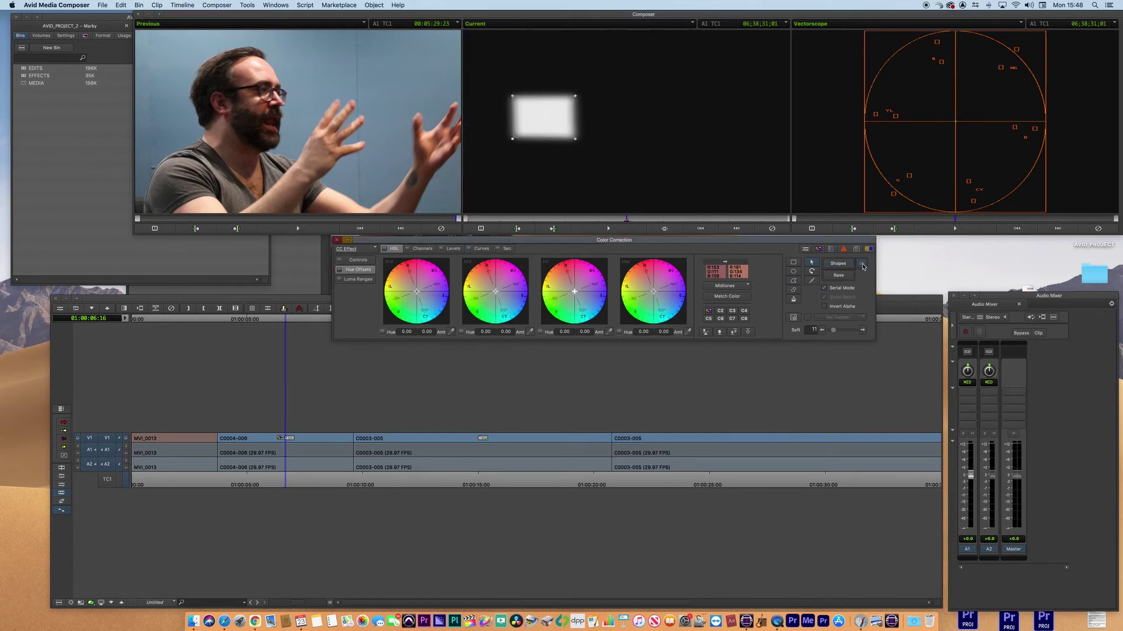
pyautogui.moveTo(834, 331)
pyautogui.mouseDown()
pyautogui.moveTo(846, 332)
pyautogui.moveTo(832, 333)
pyautogui.mouseUp()
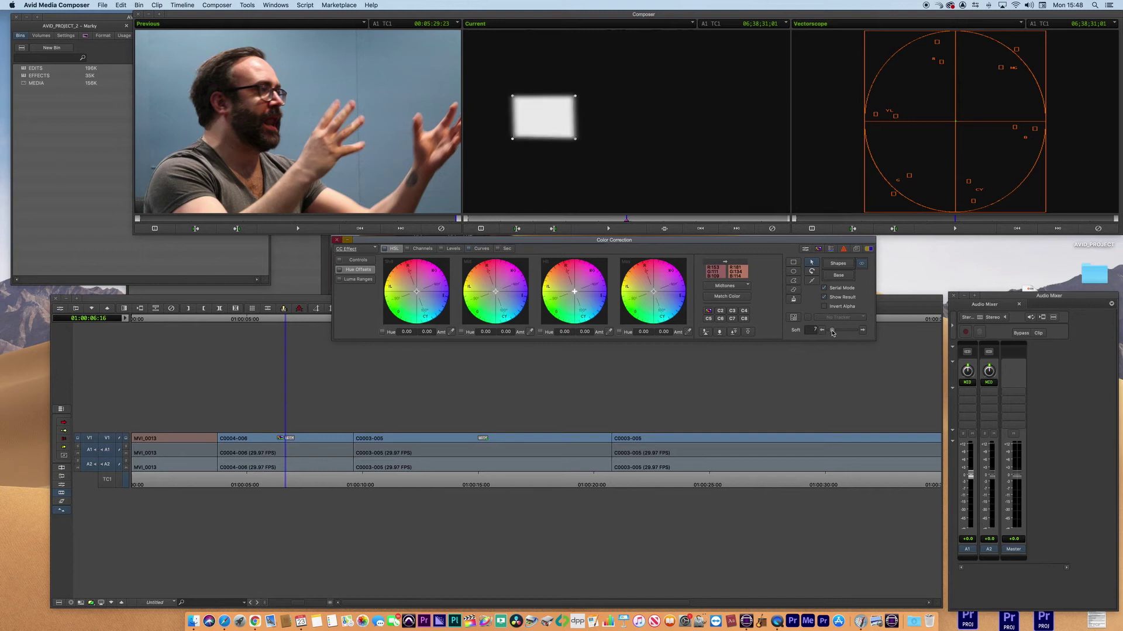
pyautogui.click(843, 264)
pyautogui.click(862, 264)
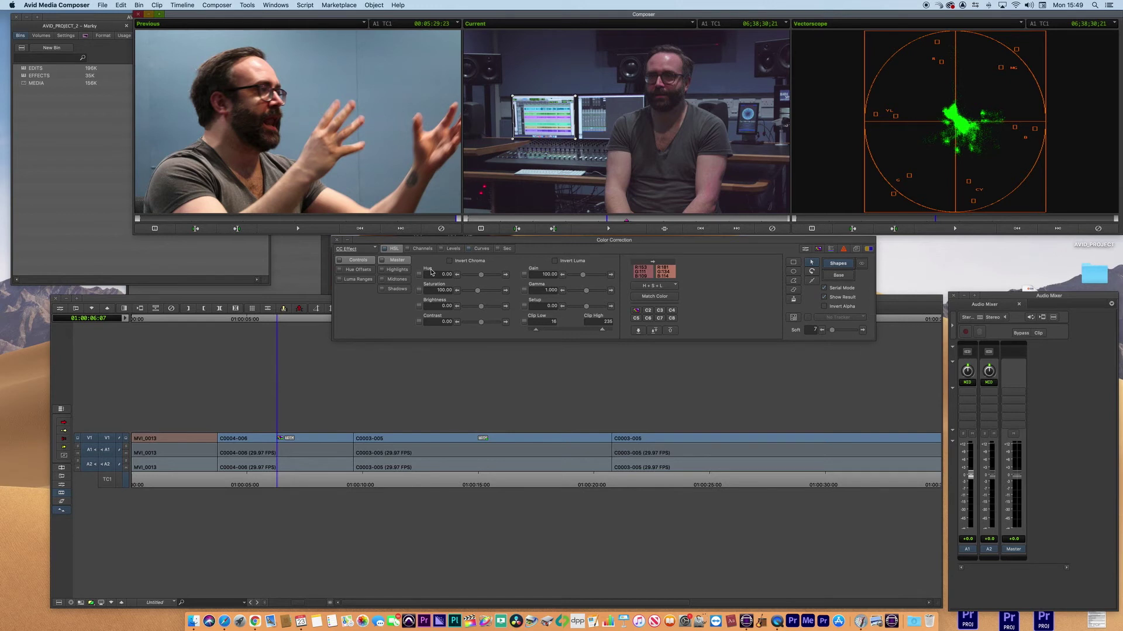
# Set the HSL master gain of the monitor shape to 120 after trying 110.
pyautogui.click(540, 274)
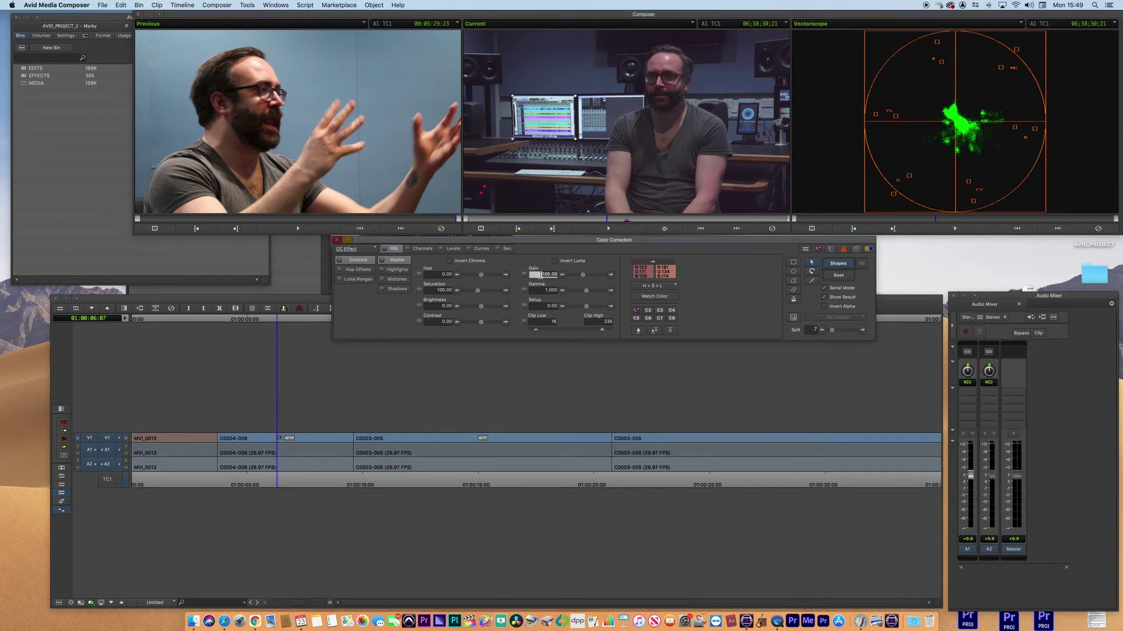
pyautogui.write('1')
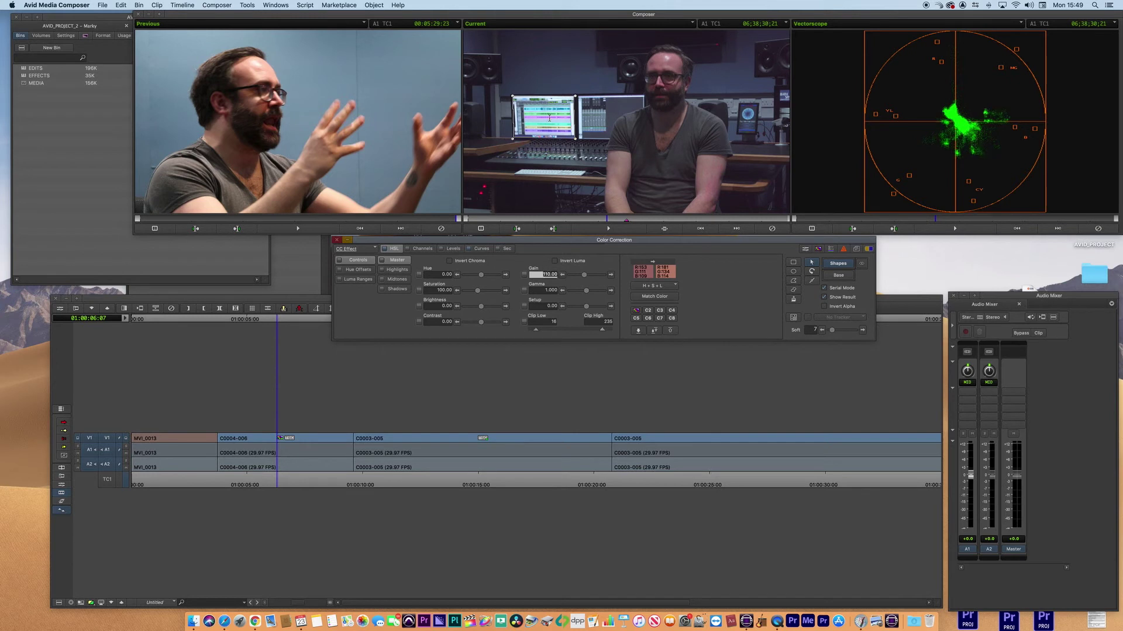
pyautogui.write('120')
pyautogui.press('Return')
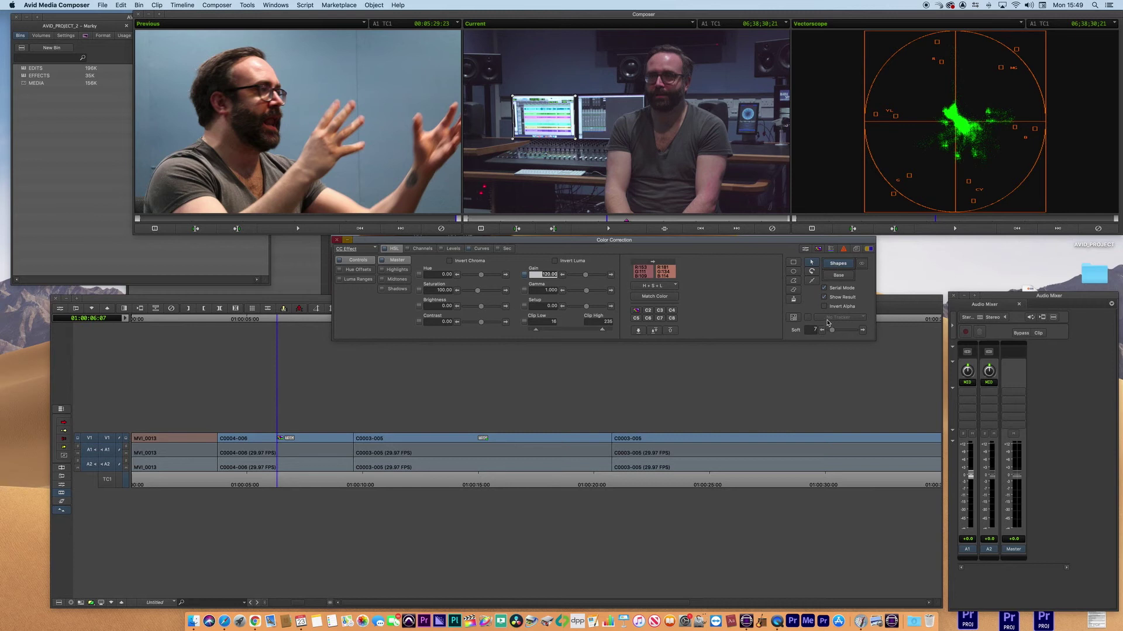
# Track the monitor mask with the tracking point placed over the monitor's inner edge, and close the tracking window.
pyautogui.click(795, 319)
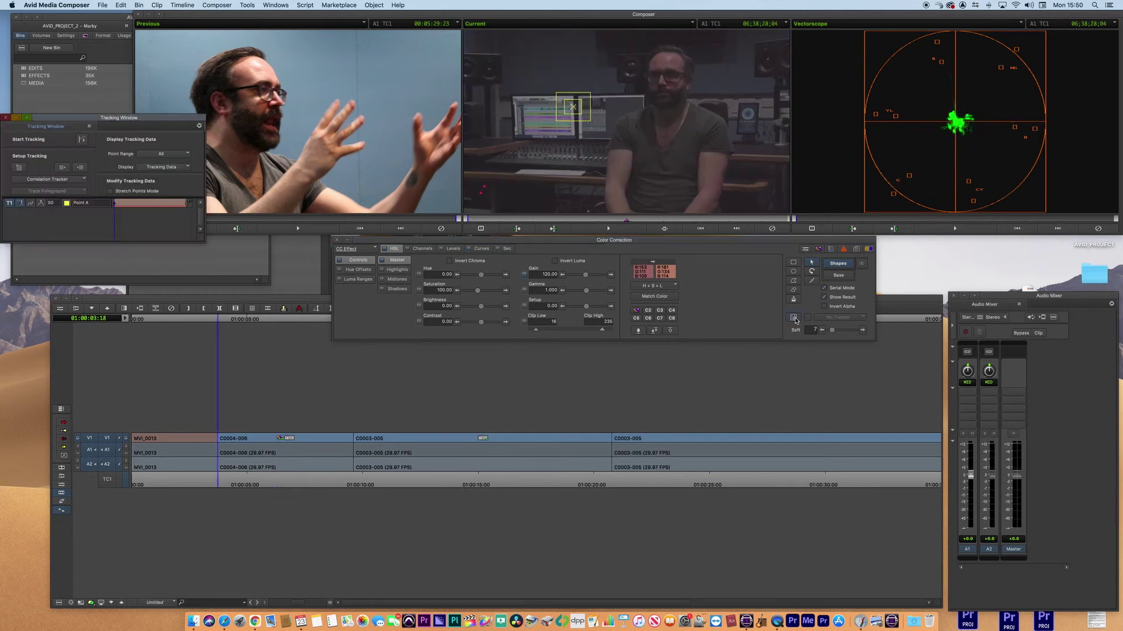
pyautogui.moveTo(580, 108); pyautogui.dragTo(565, 111)
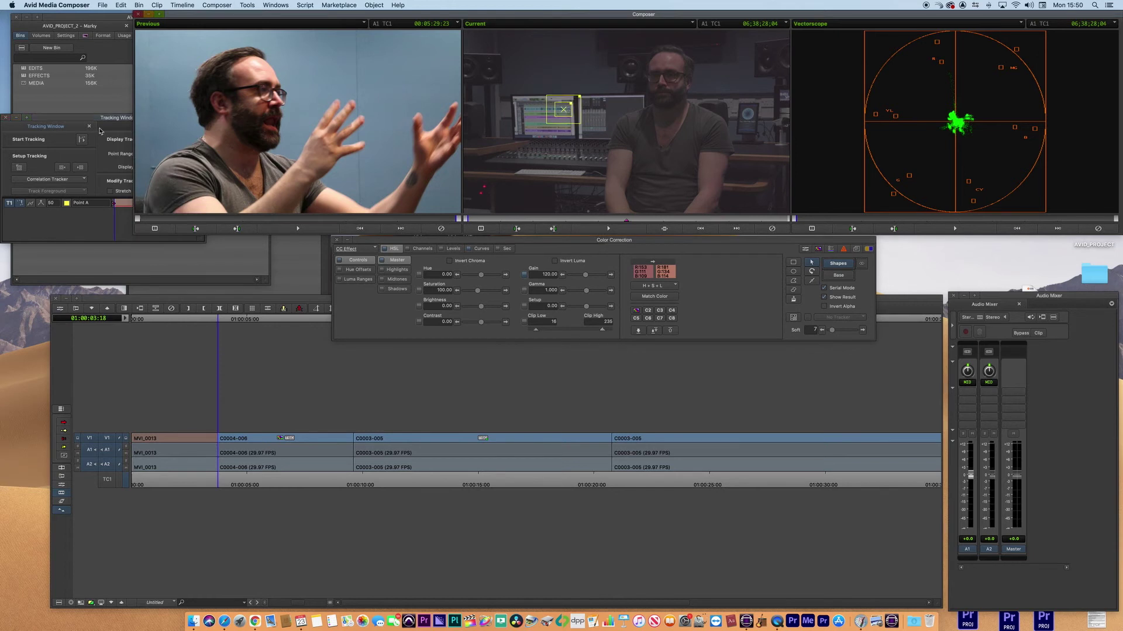
pyautogui.moveTo(67, 119); pyautogui.dragTo(121, 118)
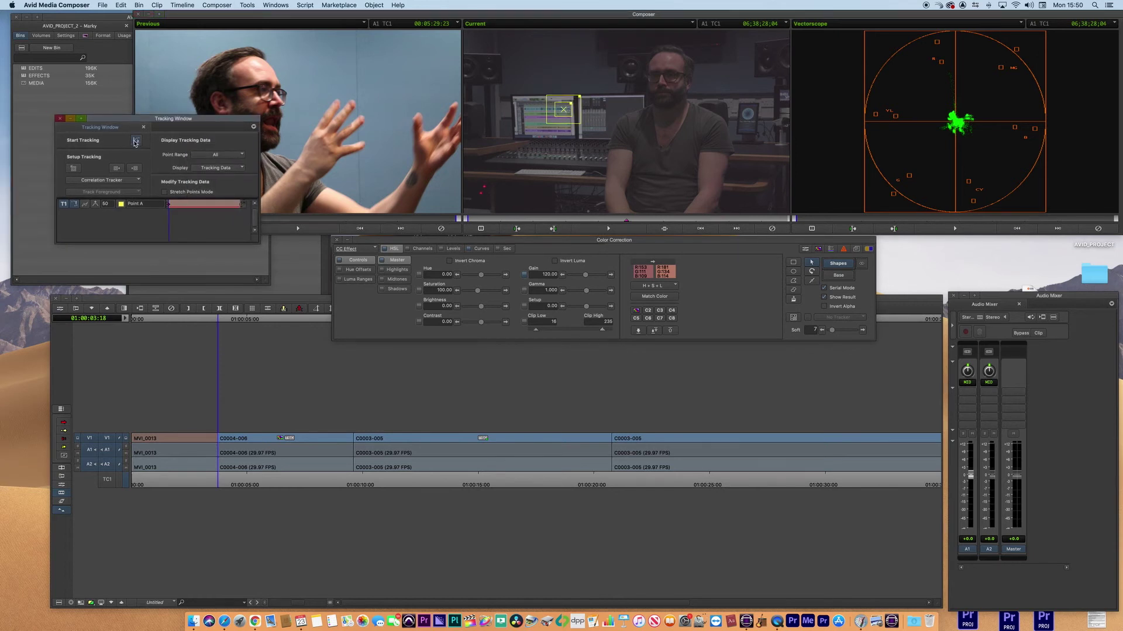
pyautogui.click(135, 140)
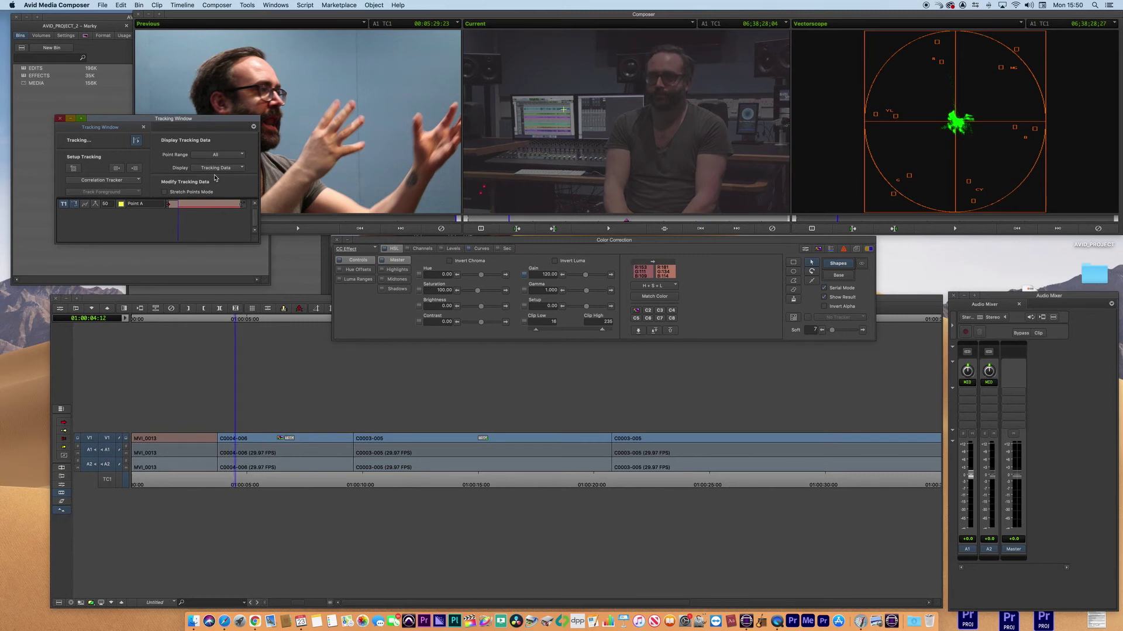
pyautogui.click(60, 118)
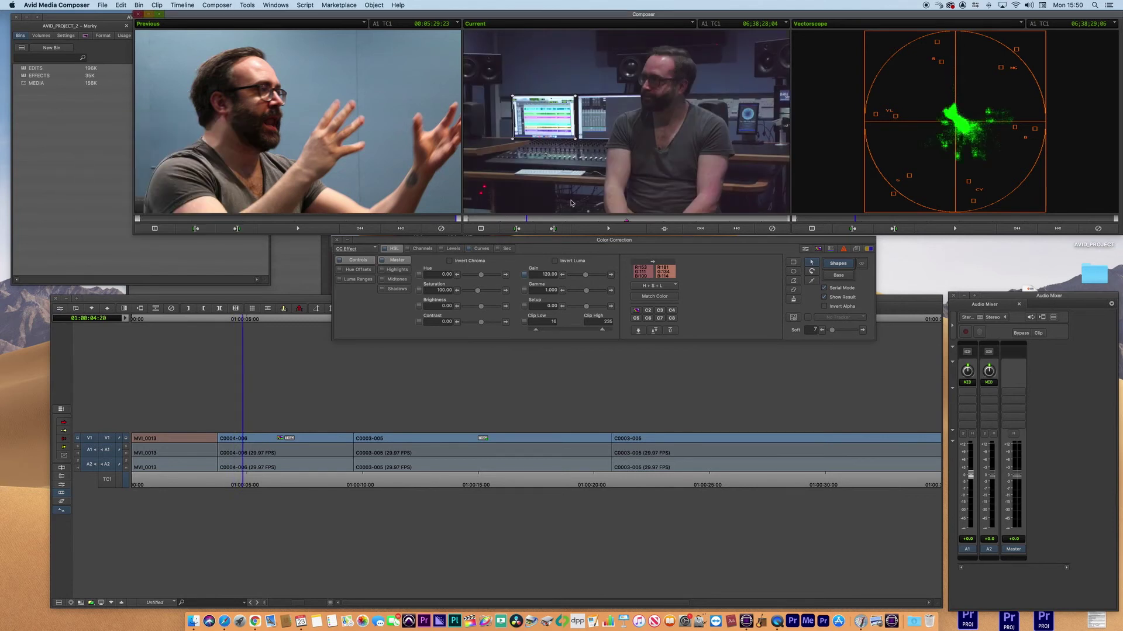
# Park in clip C0004-006 and compare the corrected and original image with the split near the middle of the frame.
pyautogui.click(270, 482)
pyautogui.click(270, 482)
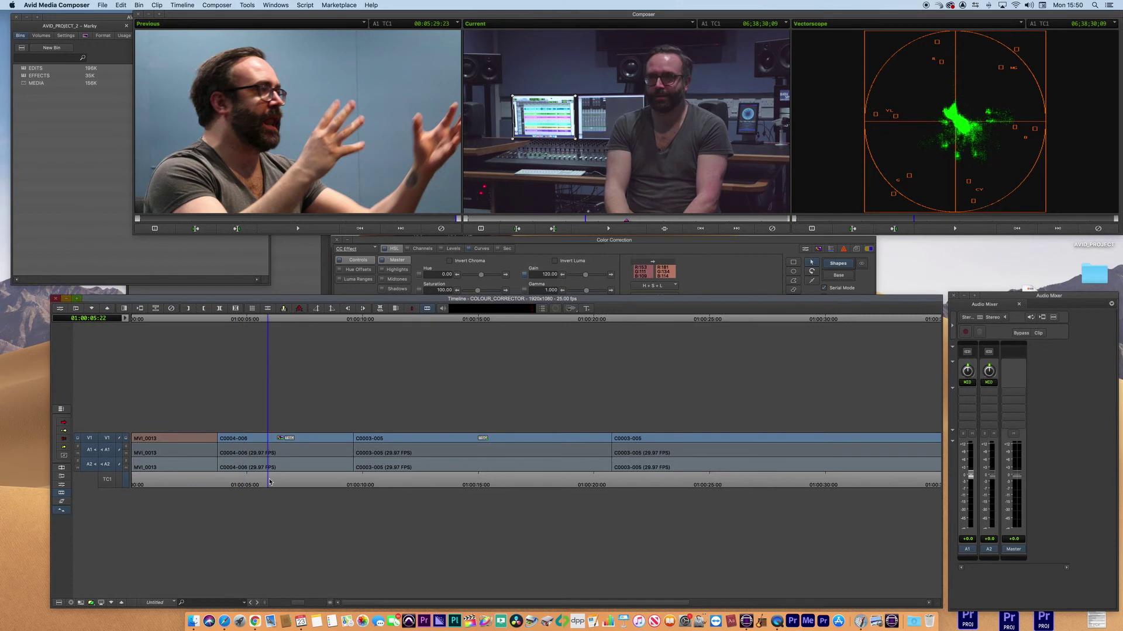
pyautogui.press('Right')
pyautogui.click(483, 228)
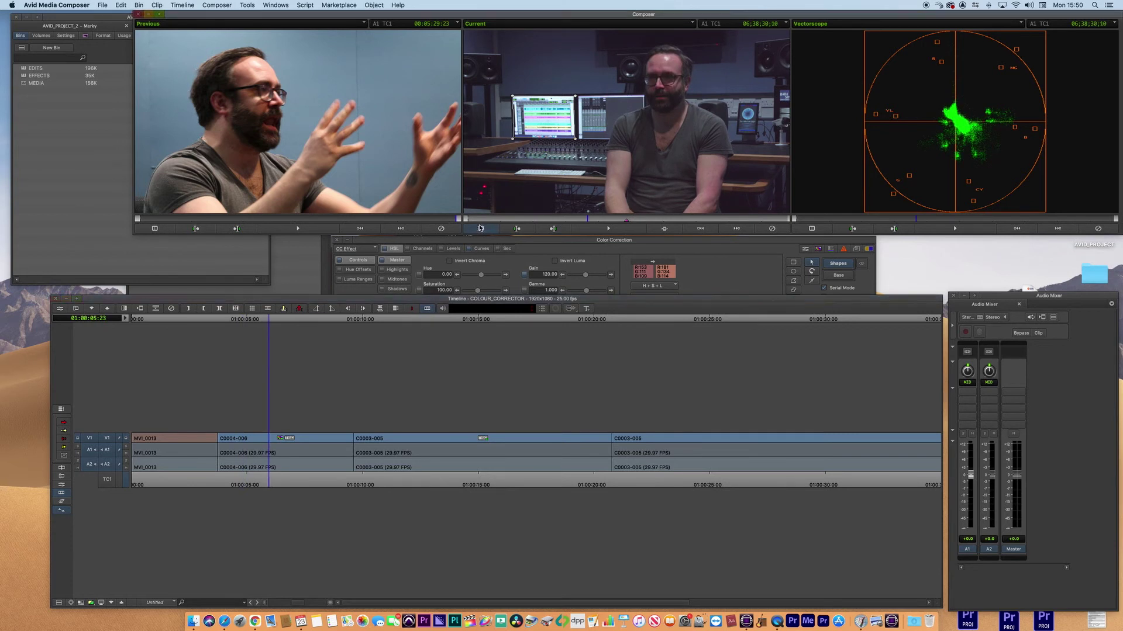
pyautogui.click(529, 212)
pyautogui.moveTo(530, 211); pyautogui.dragTo(629, 219)
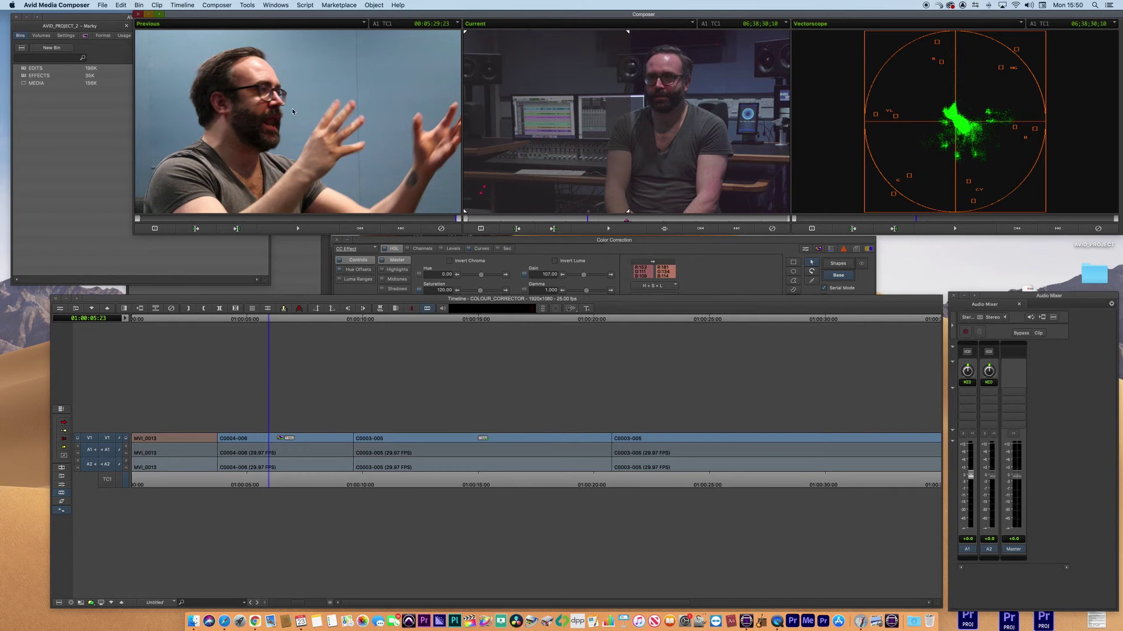
# Park on clip MVI_0013, leave color correction mode and enter it again for that clip.
pyautogui.click(179, 478)
pyautogui.click(183, 478)
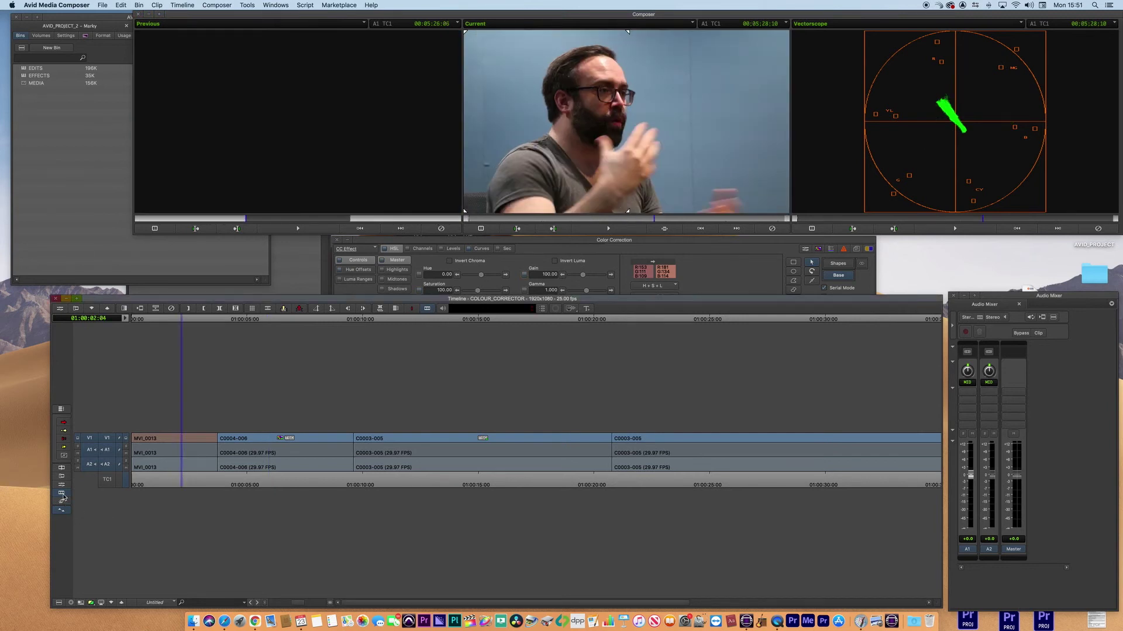
pyautogui.click(337, 240)
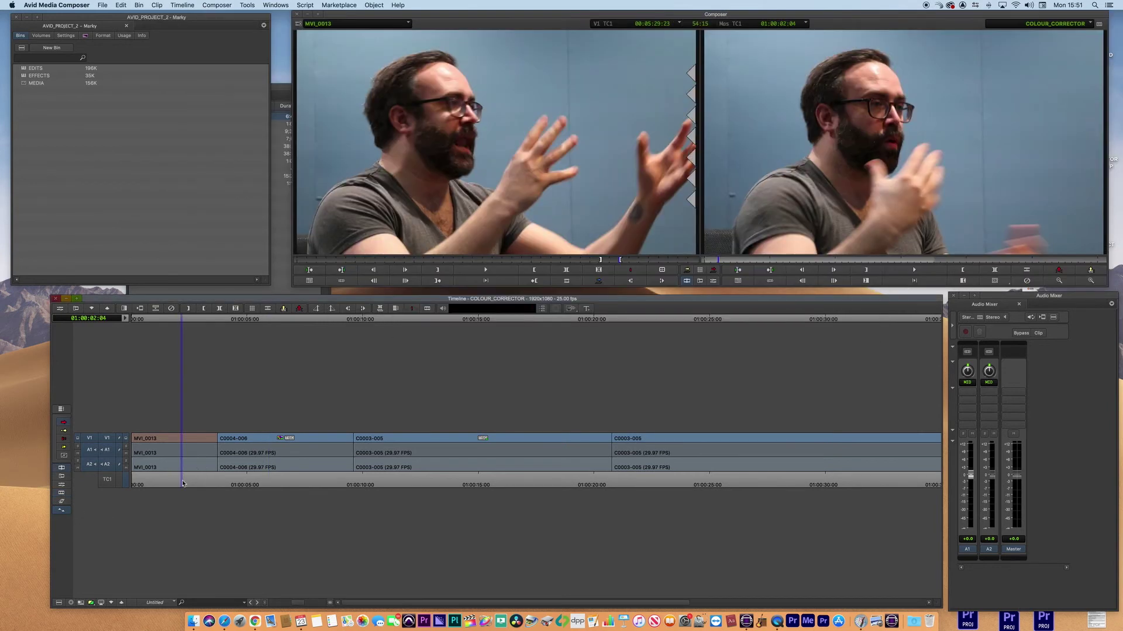
pyautogui.click(61, 495)
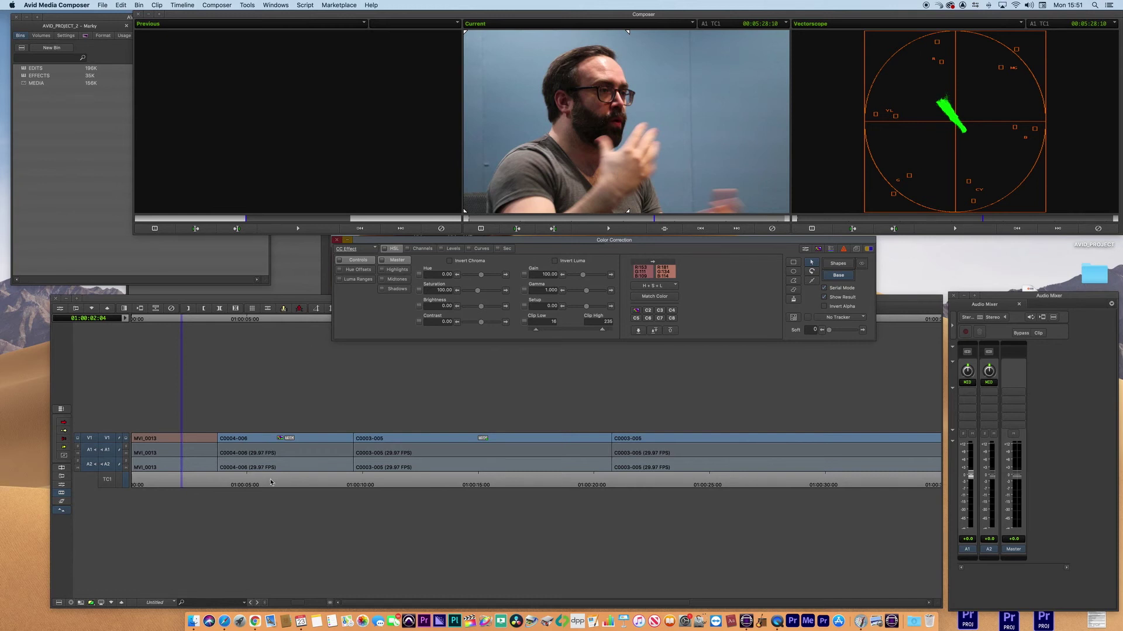
pyautogui.click(172, 490)
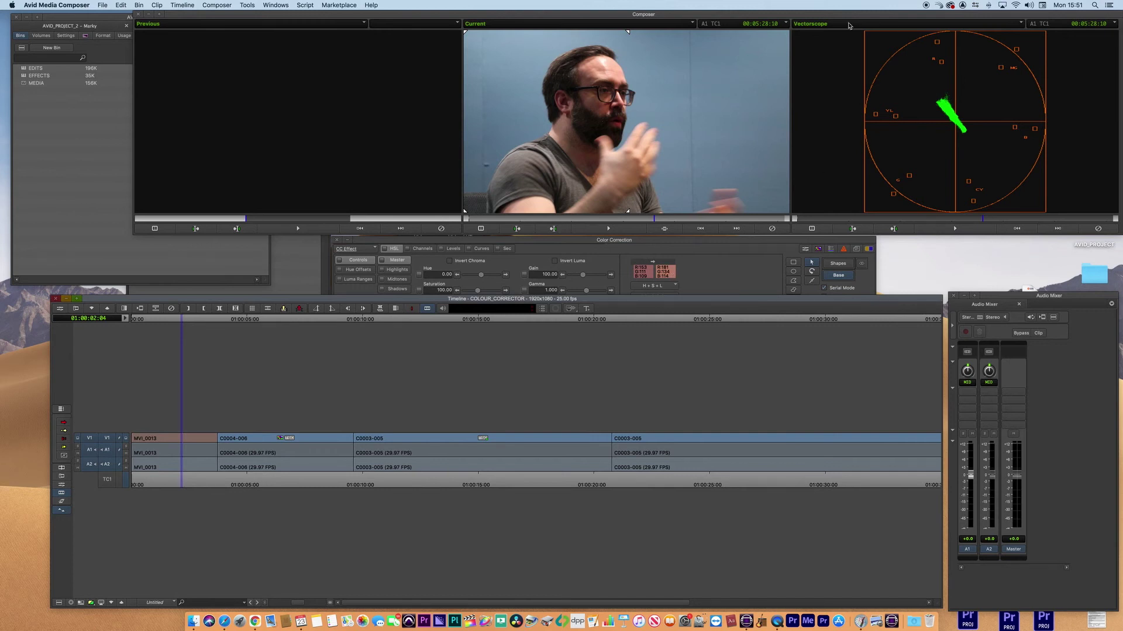
# Show the next shot in place of the Vectorscope and a Y Waveform in place of the previous shot for MVI_0013.
pyautogui.click(835, 25)
pyautogui.click(831, 73)
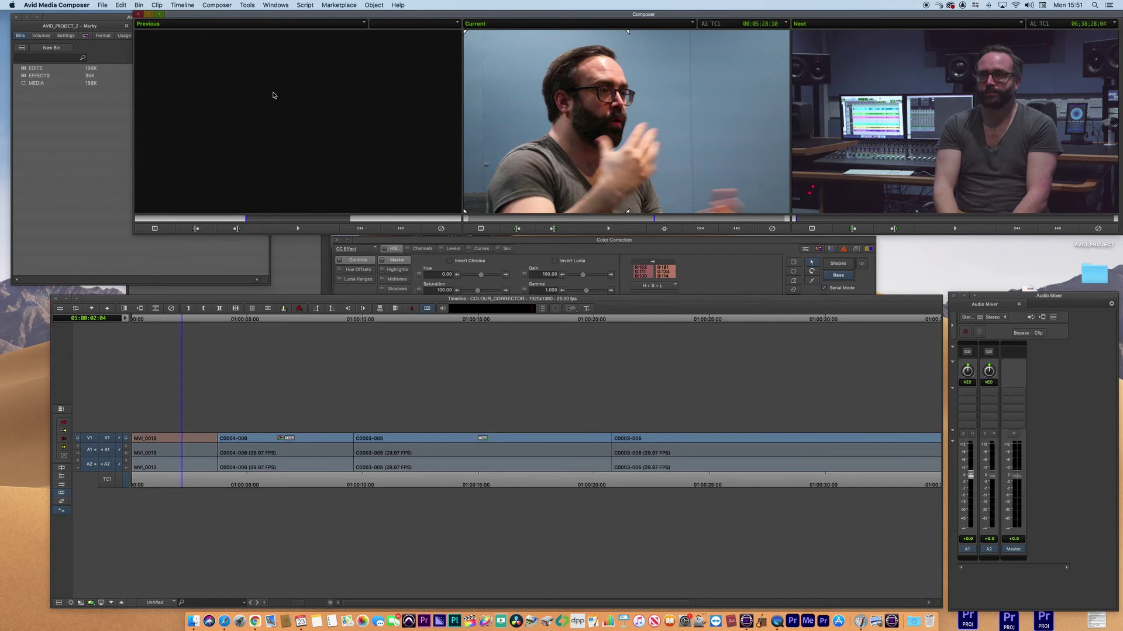
pyautogui.click(162, 23)
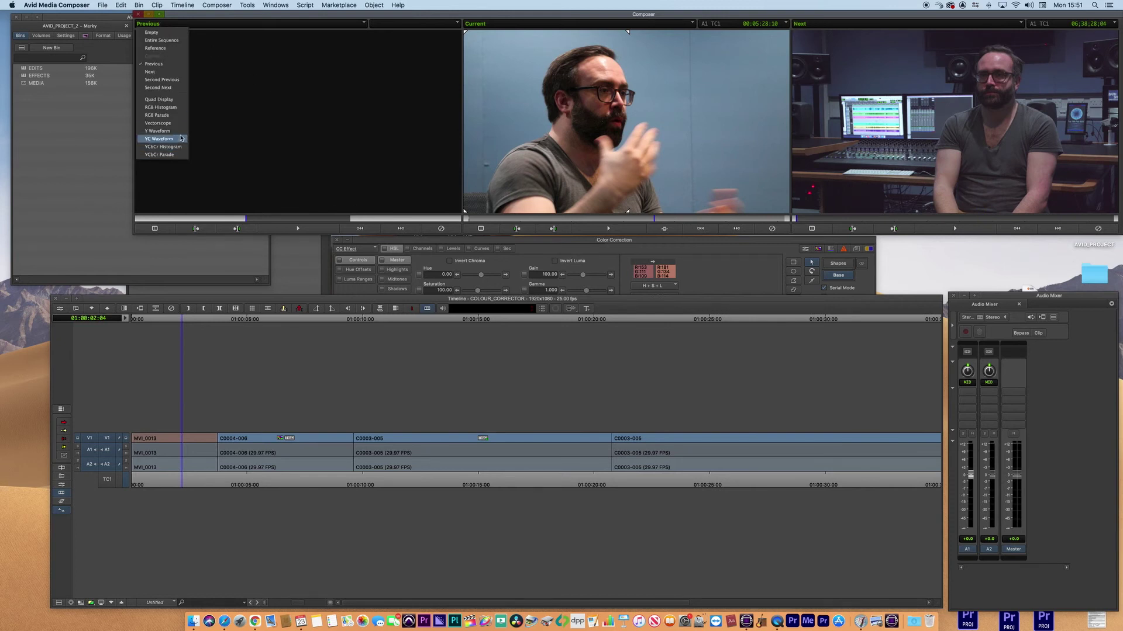
pyautogui.click(182, 133)
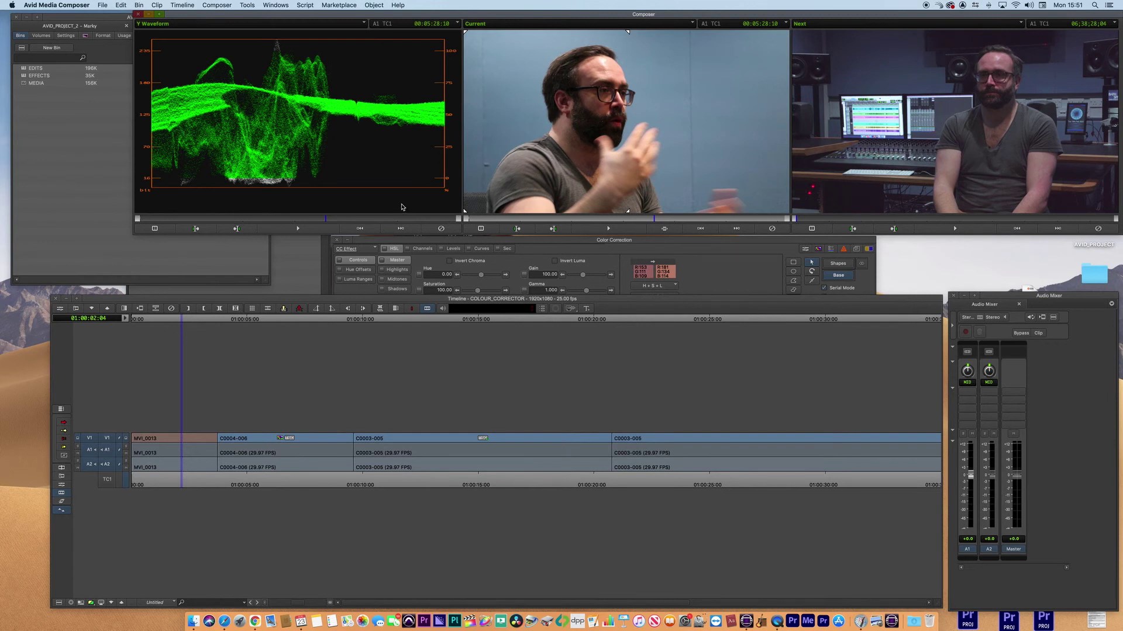
pyautogui.click(185, 484)
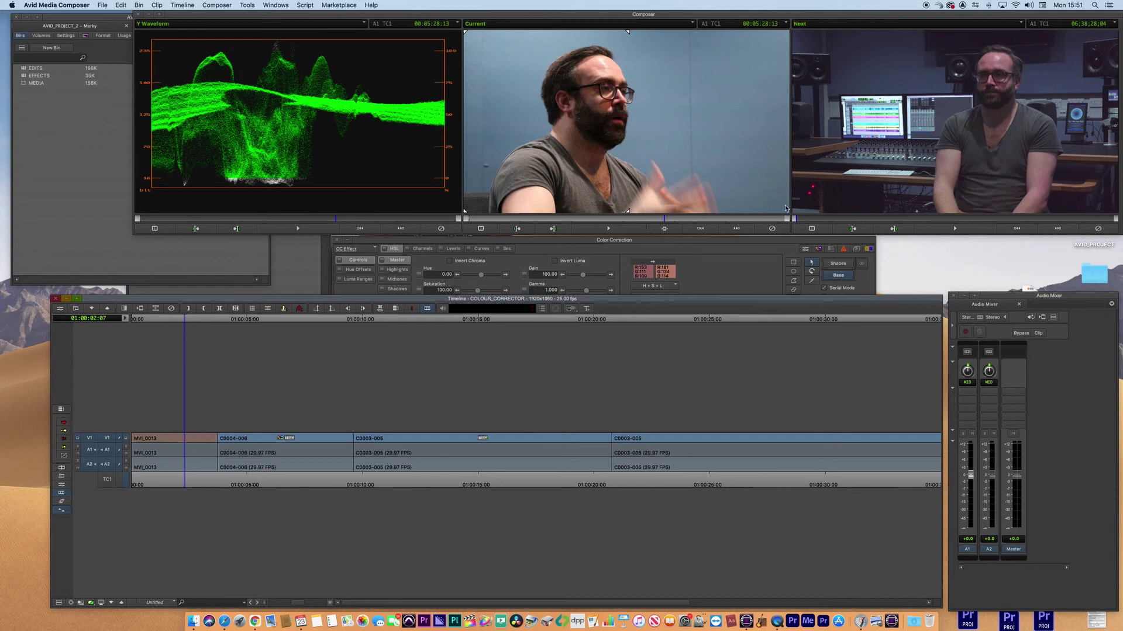
# Bring up the correction tool for MVI_0013, show its hue offset wheels and keep Midtones as the match color target.
pyautogui.click(738, 288)
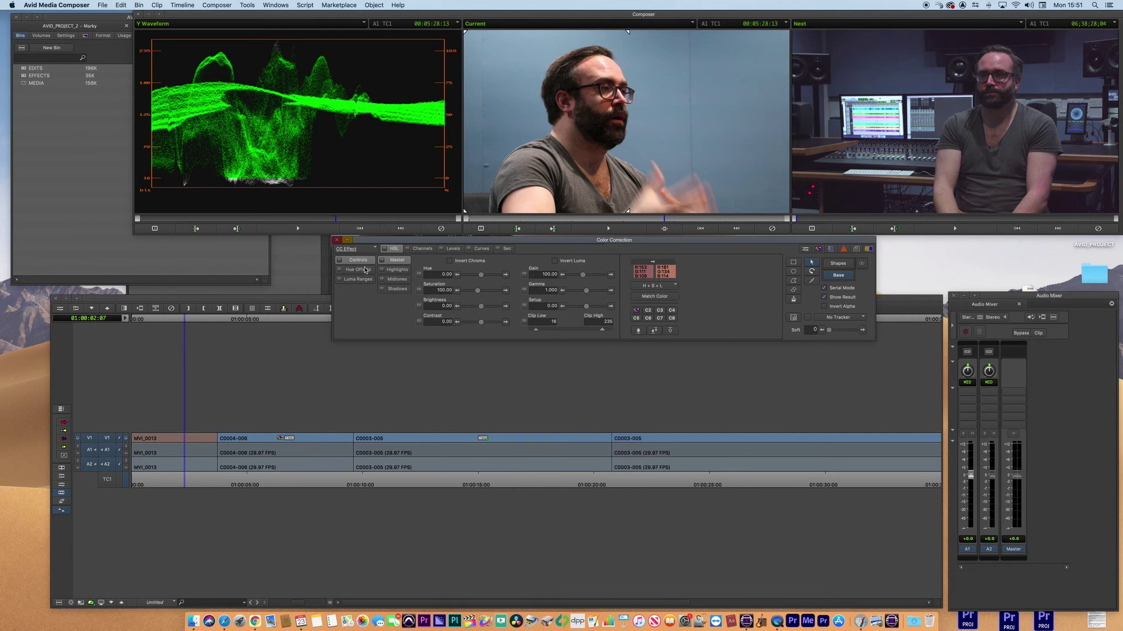
pyautogui.click(646, 287)
pyautogui.click(713, 285)
pyautogui.click(355, 269)
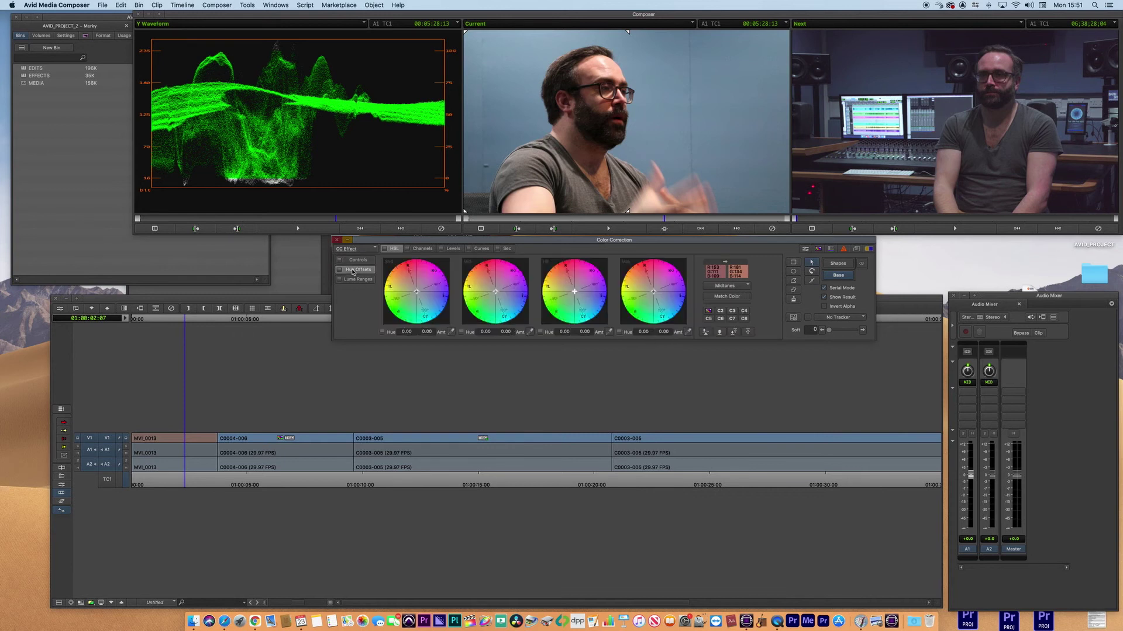
pyautogui.click(735, 290)
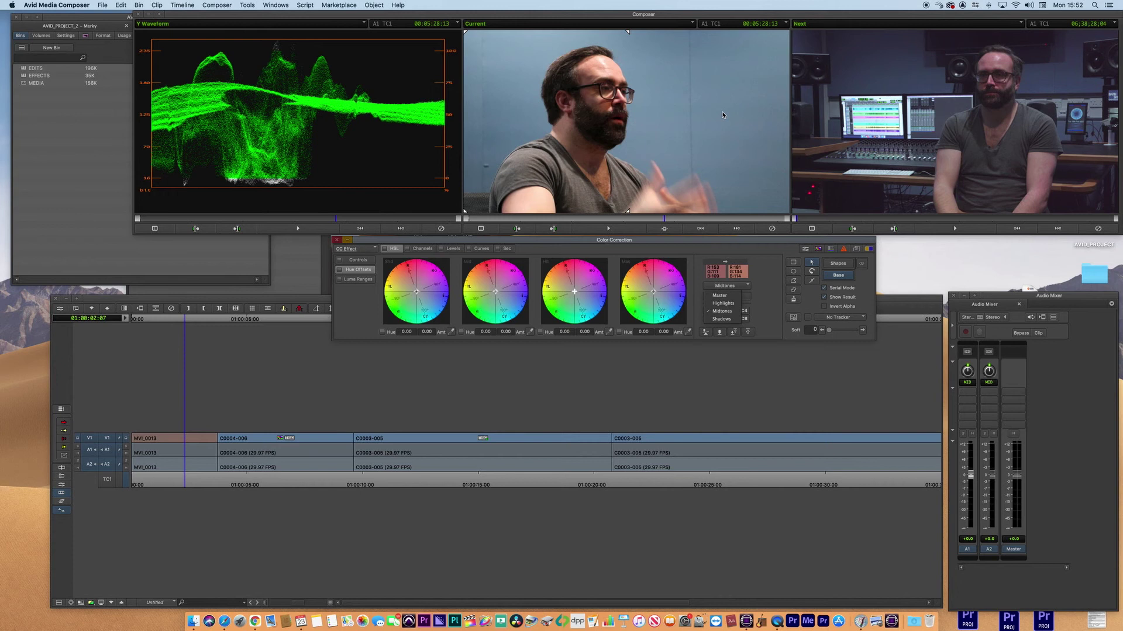
pyautogui.click(728, 285)
pyautogui.click(729, 286)
pyautogui.click(767, 288)
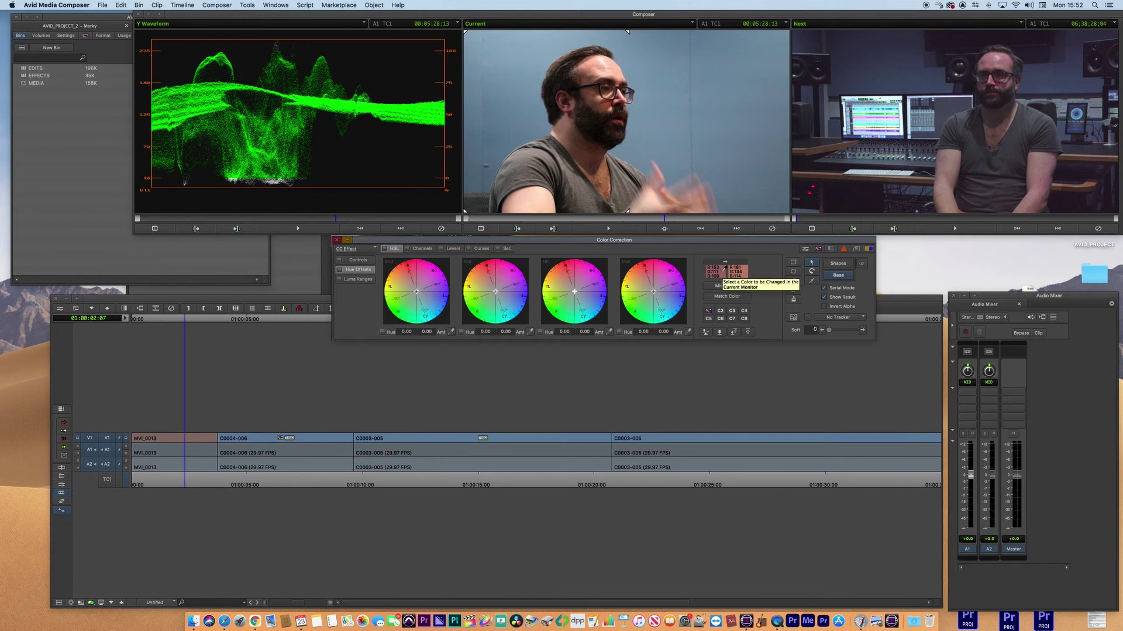
# Sample the light blue wall beside the man's head in MVI_0013 as the color to change.
pyautogui.moveTo(722, 271)
pyautogui.mouseDown()
pyautogui.moveTo(592, 63)
pyautogui.moveTo(666, 117)
pyautogui.moveTo(719, 277)
pyautogui.mouseUp()
pyautogui.click(718, 276)
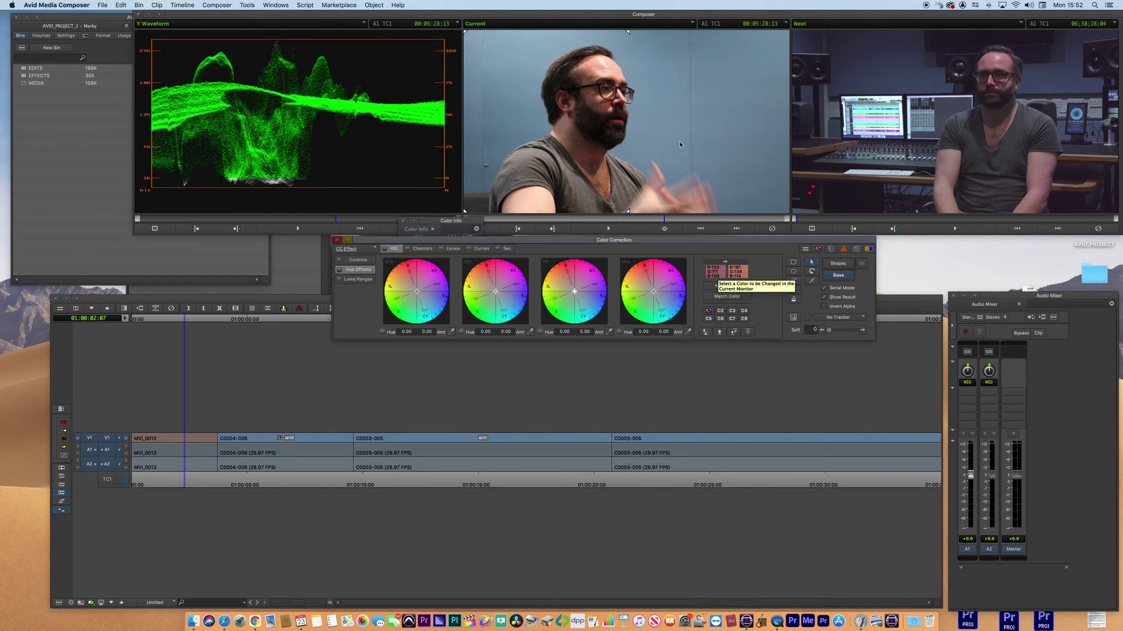
pyautogui.click(664, 88)
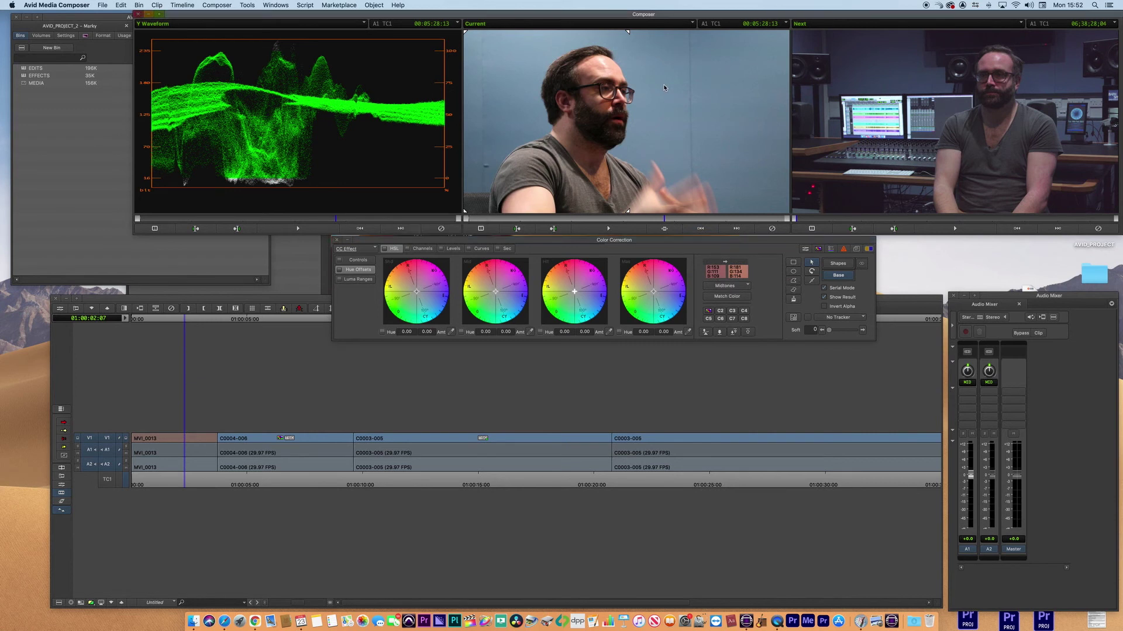
pyautogui.moveTo(719, 274); pyautogui.dragTo(669, 126)
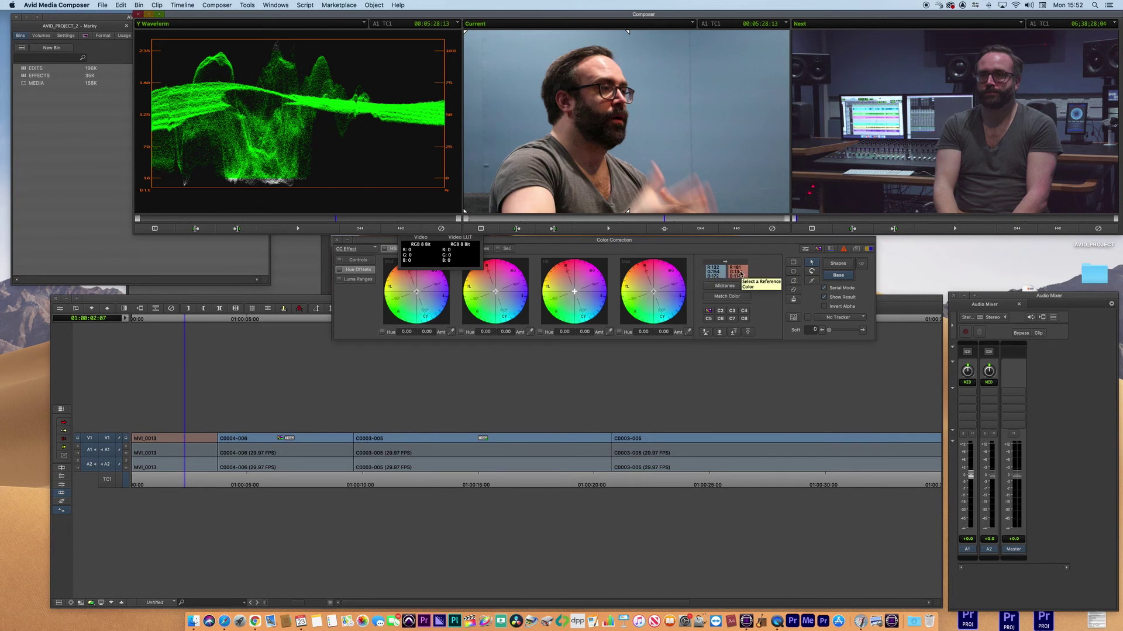
# Sample the dark wall above the monitors in the next shot as reference, and try matching MVI_0013's midtones to it.
pyautogui.click(740, 273)
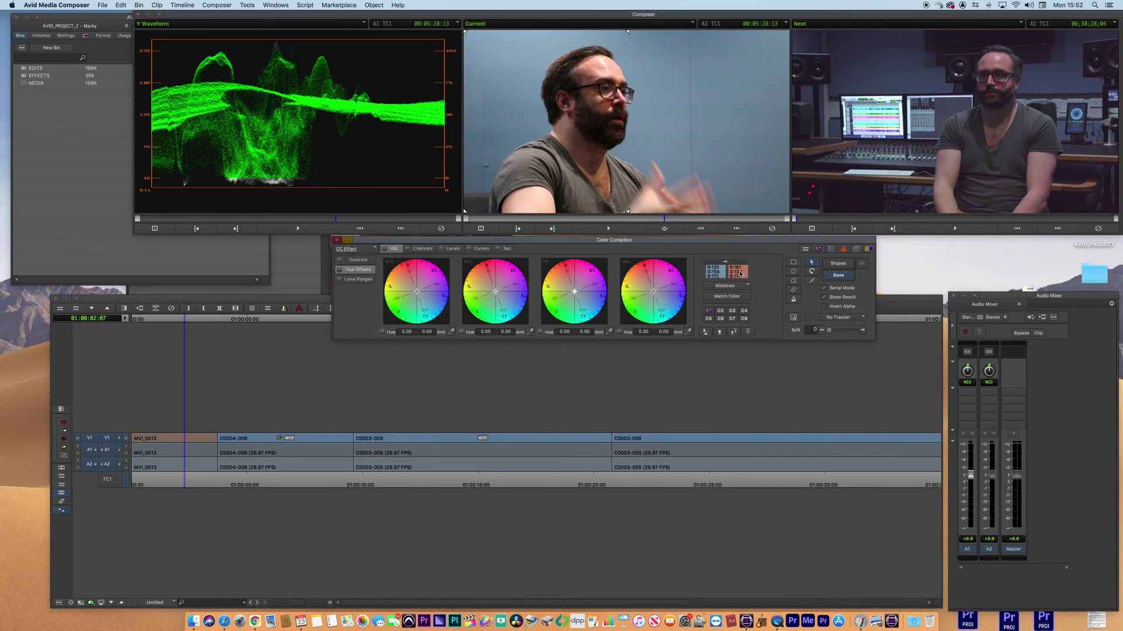
pyautogui.click(740, 274)
pyautogui.click(739, 274)
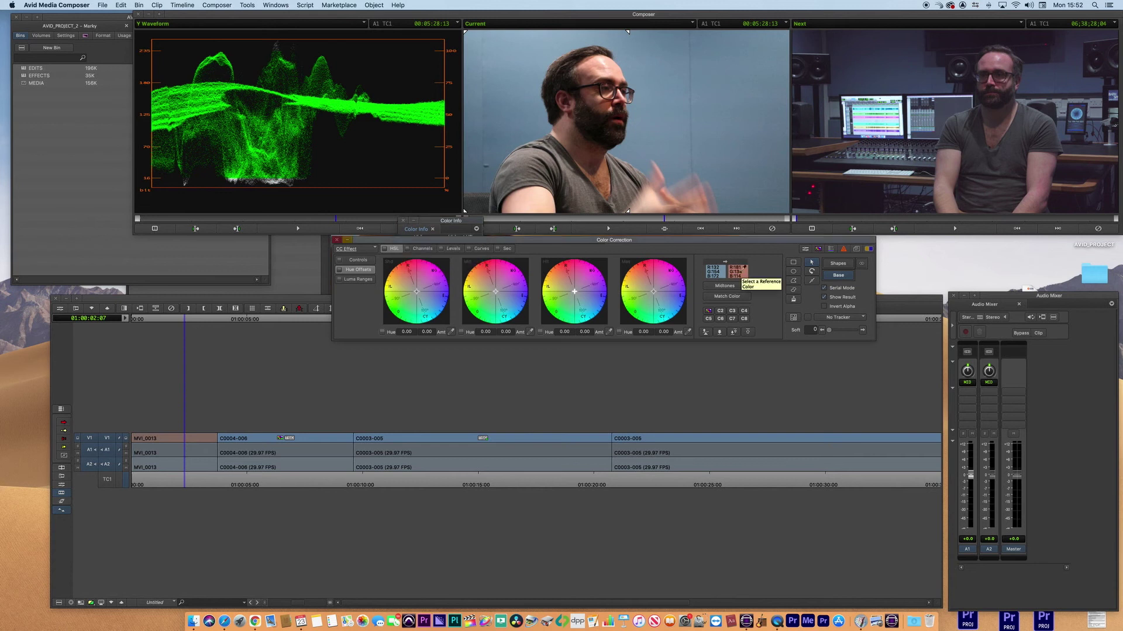
pyautogui.moveTo(753, 270); pyautogui.dragTo(871, 72)
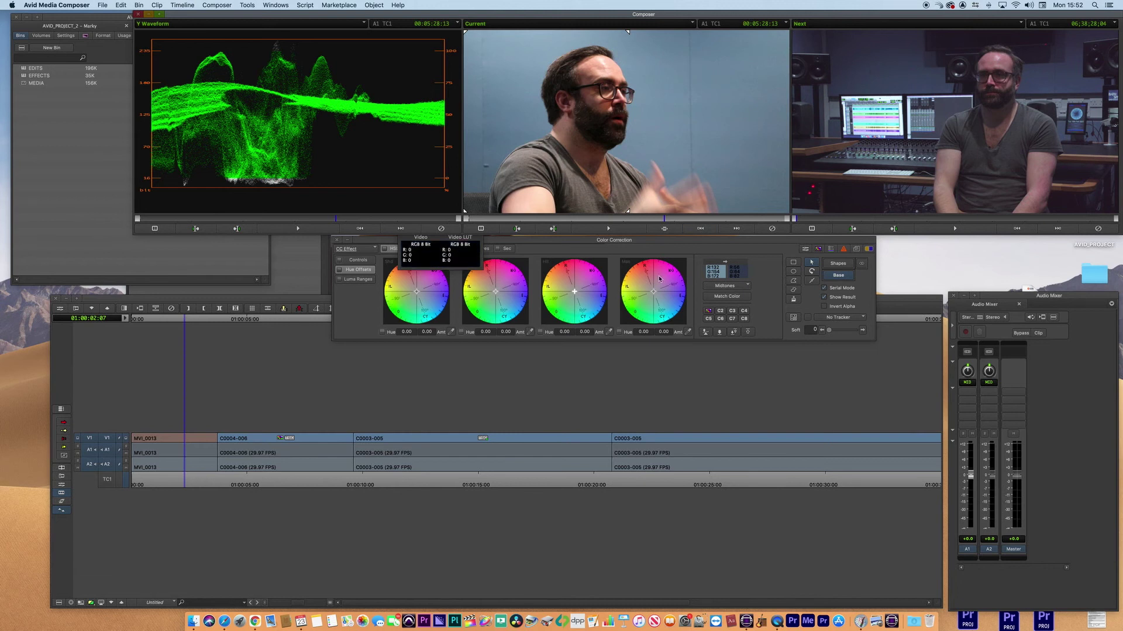
pyautogui.click(728, 298)
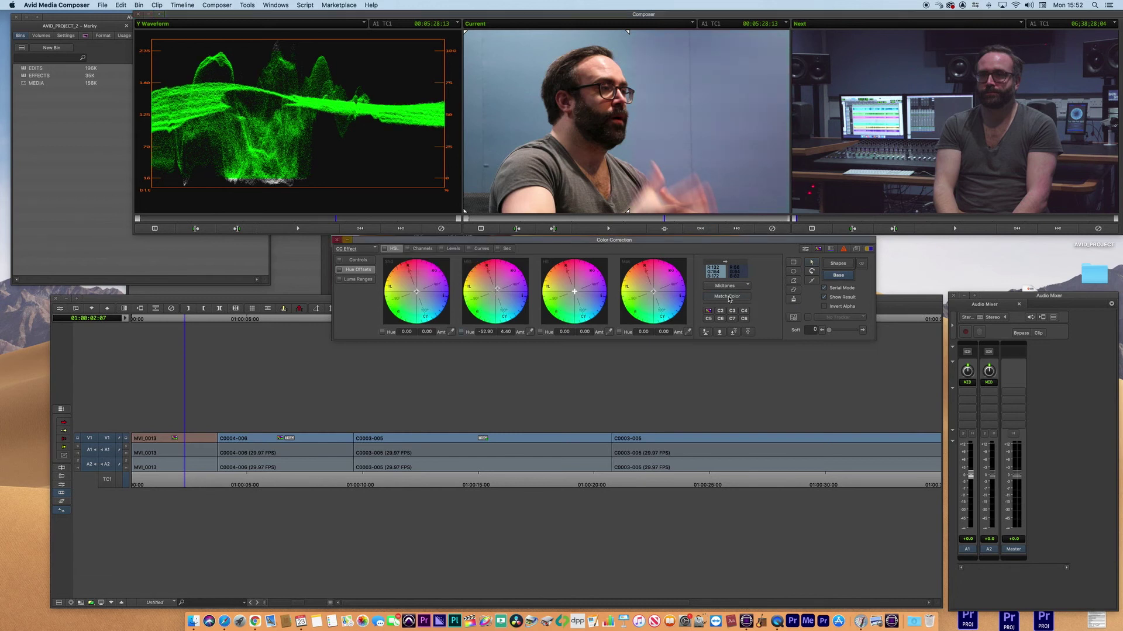
pyautogui.click(492, 232)
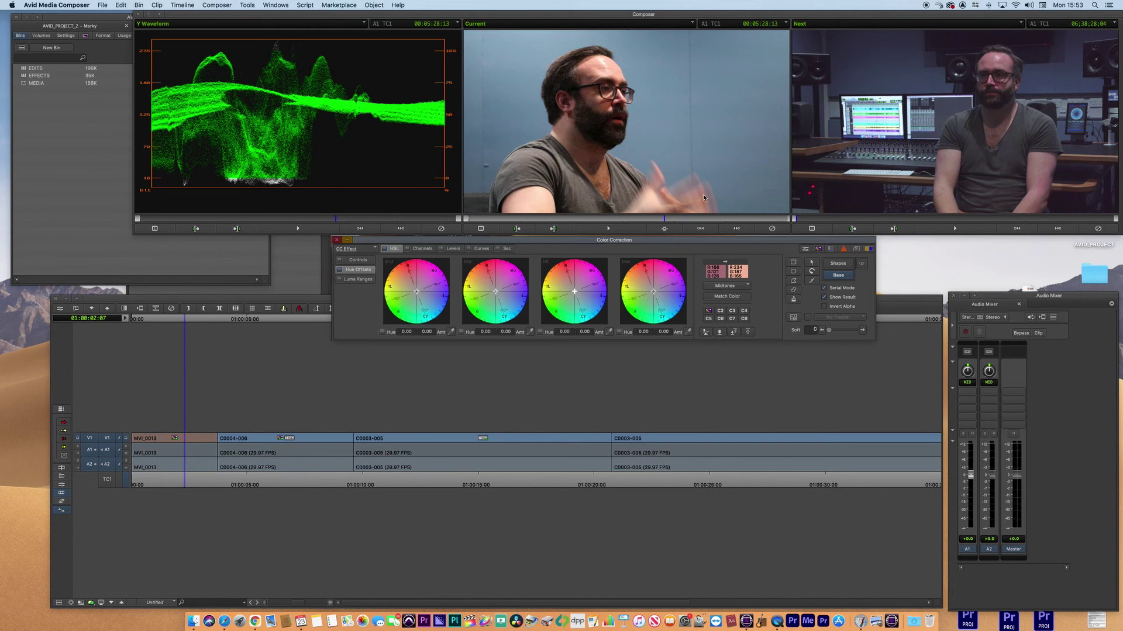
# On MVI_0013's master curve, lower the white point output to 243 and raise the black point output to about 10.
pyautogui.click(481, 249)
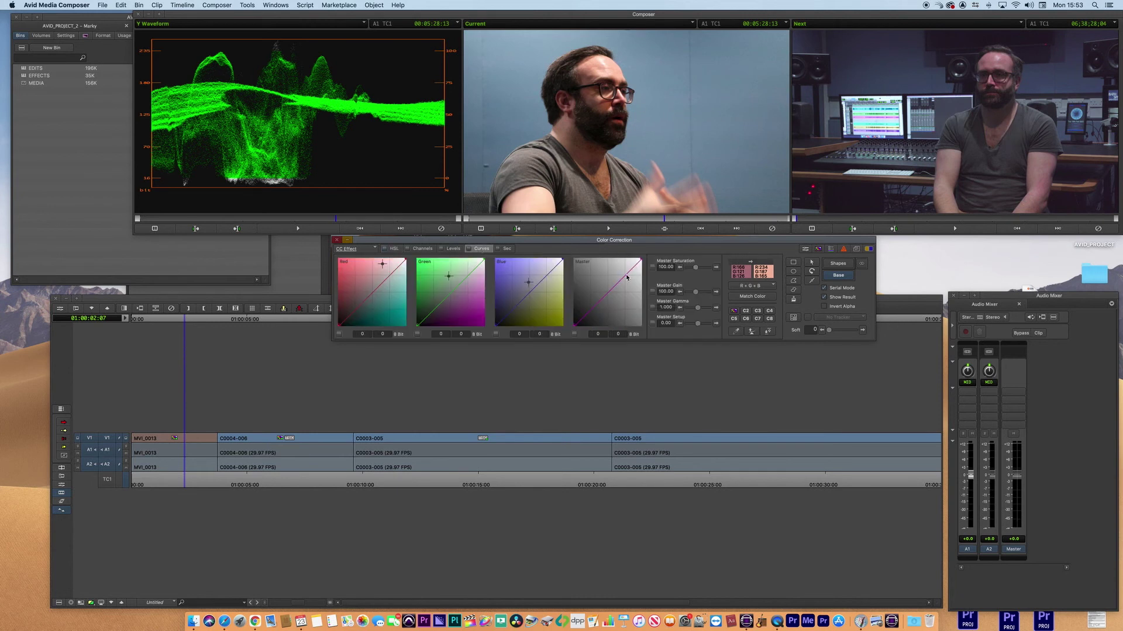
pyautogui.moveTo(640, 260); pyautogui.dragTo(642, 265)
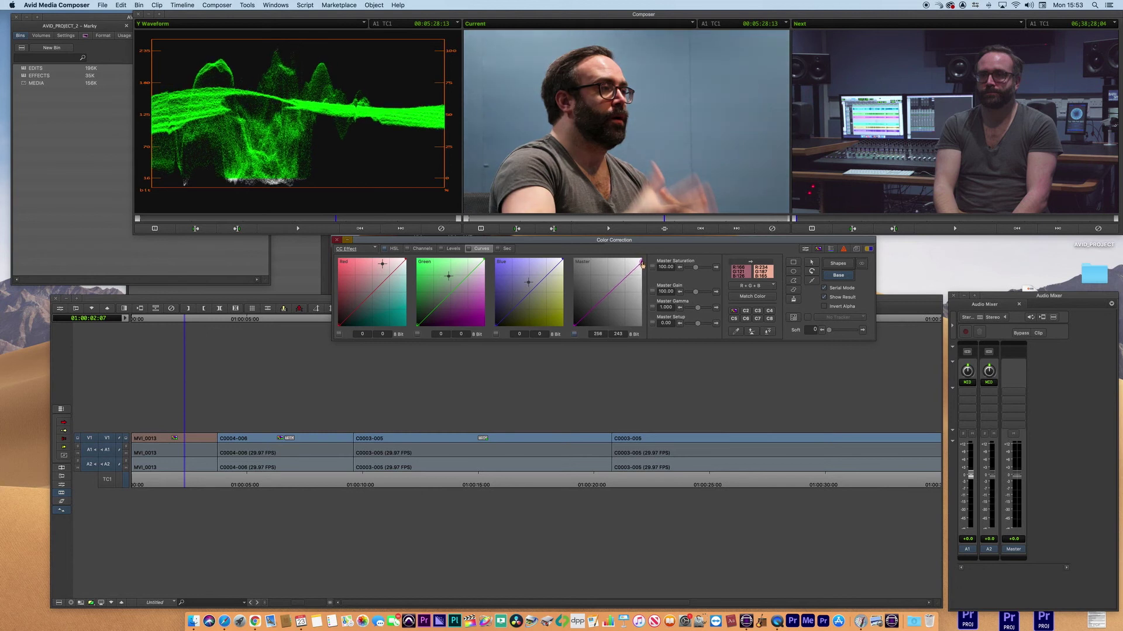
pyautogui.moveTo(573, 328); pyautogui.dragTo(574, 330)
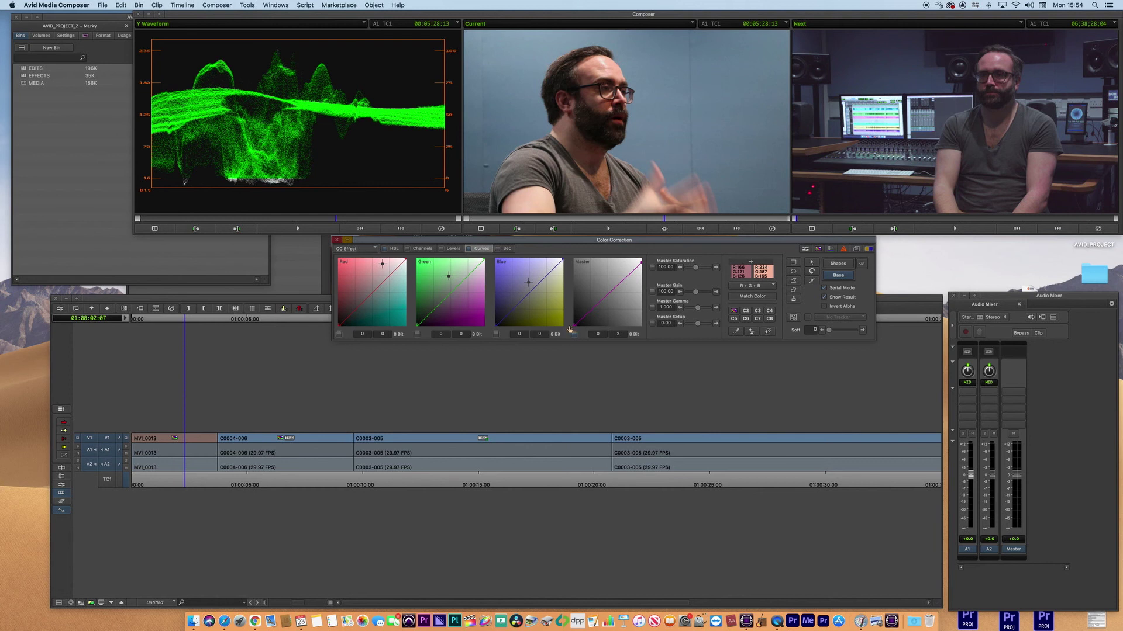
pyautogui.moveTo(573, 326); pyautogui.dragTo(574, 327)
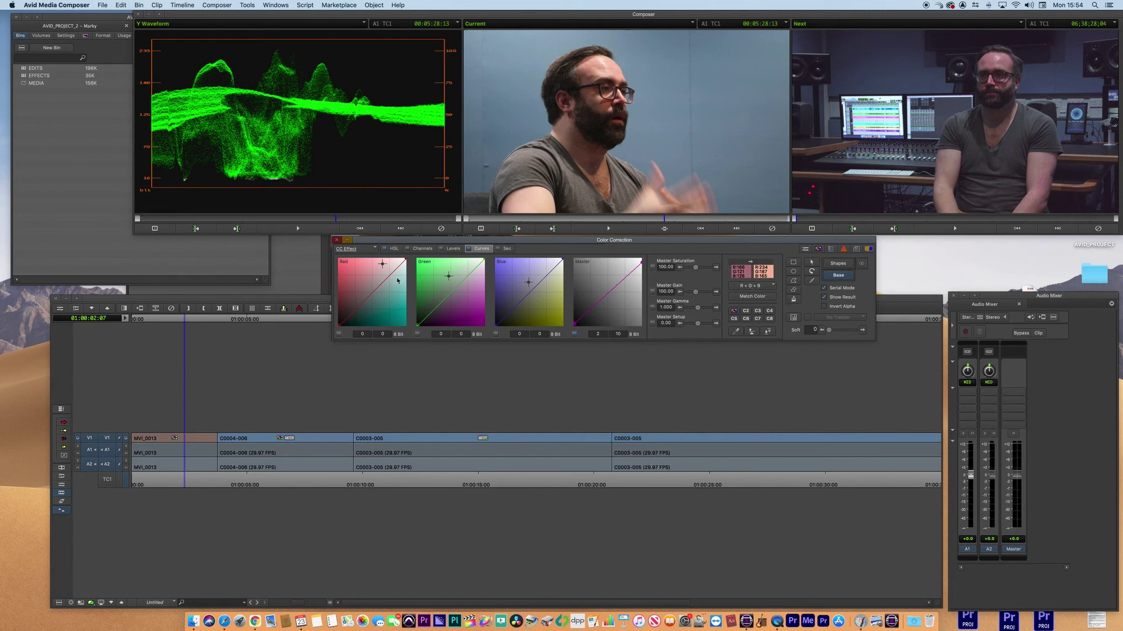
# Set MVI_0013's master contrast to 3 in the HSL controls and check the curves again.
pyautogui.click(395, 249)
pyautogui.click(358, 260)
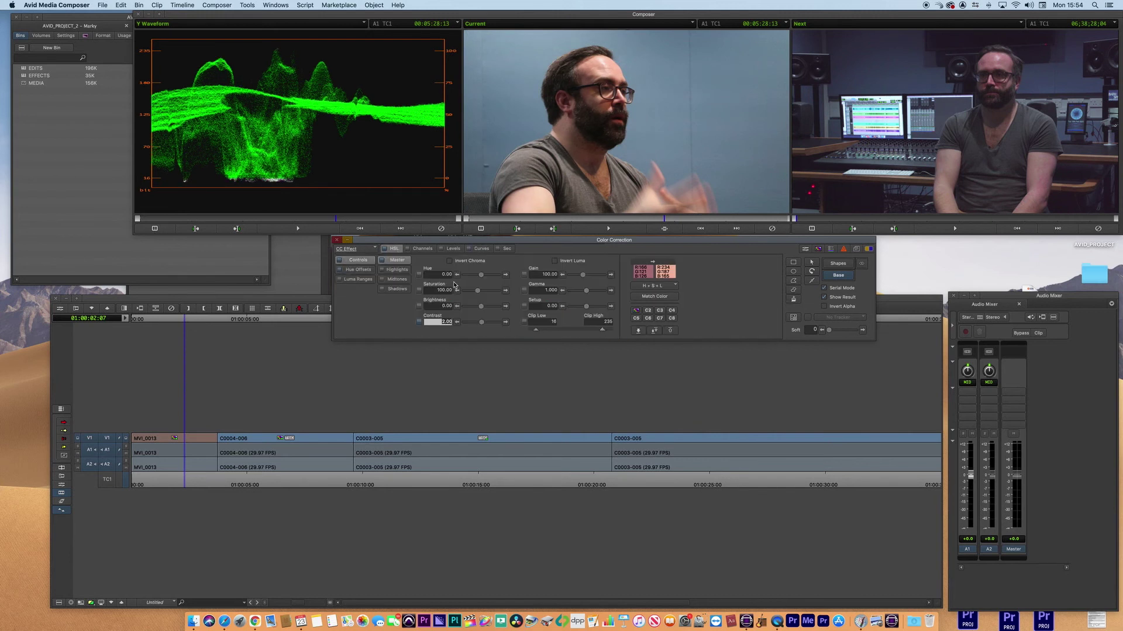
pyautogui.click(481, 248)
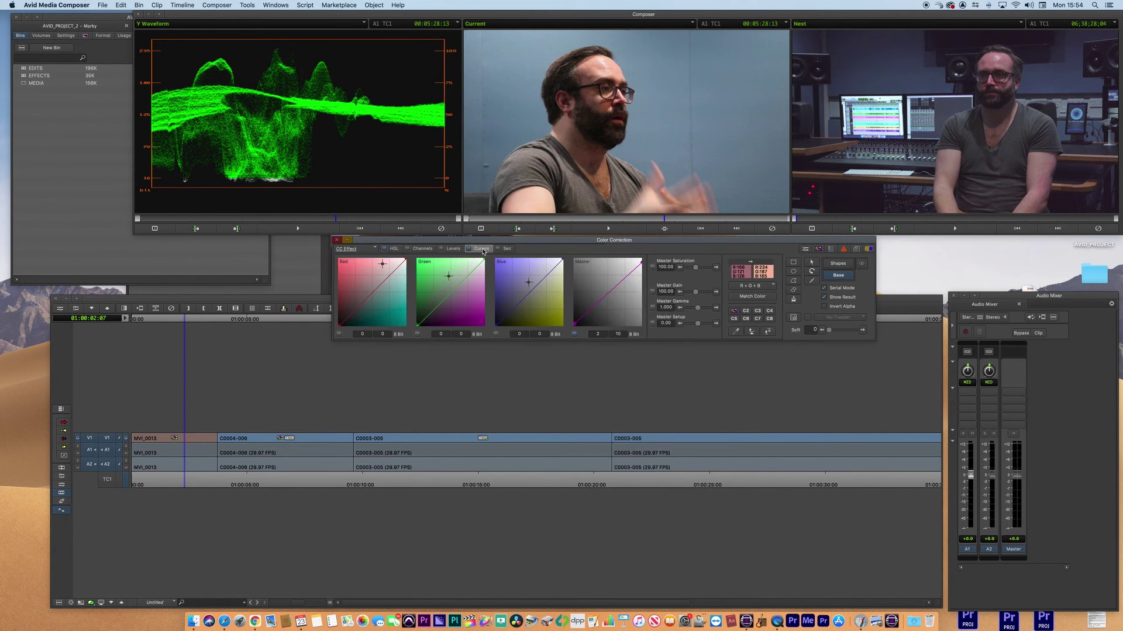
# Shift MVI_0013's midtone hue offset toward blue, to a hue of about -130 and an amount of 9.
pyautogui.click(392, 248)
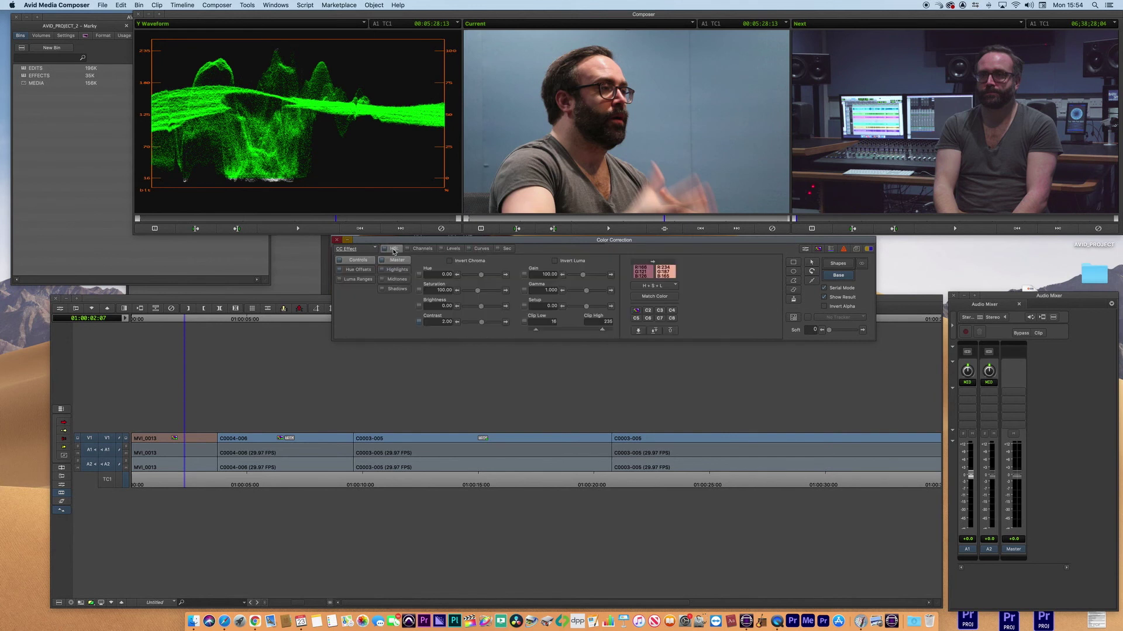
pyautogui.click(358, 270)
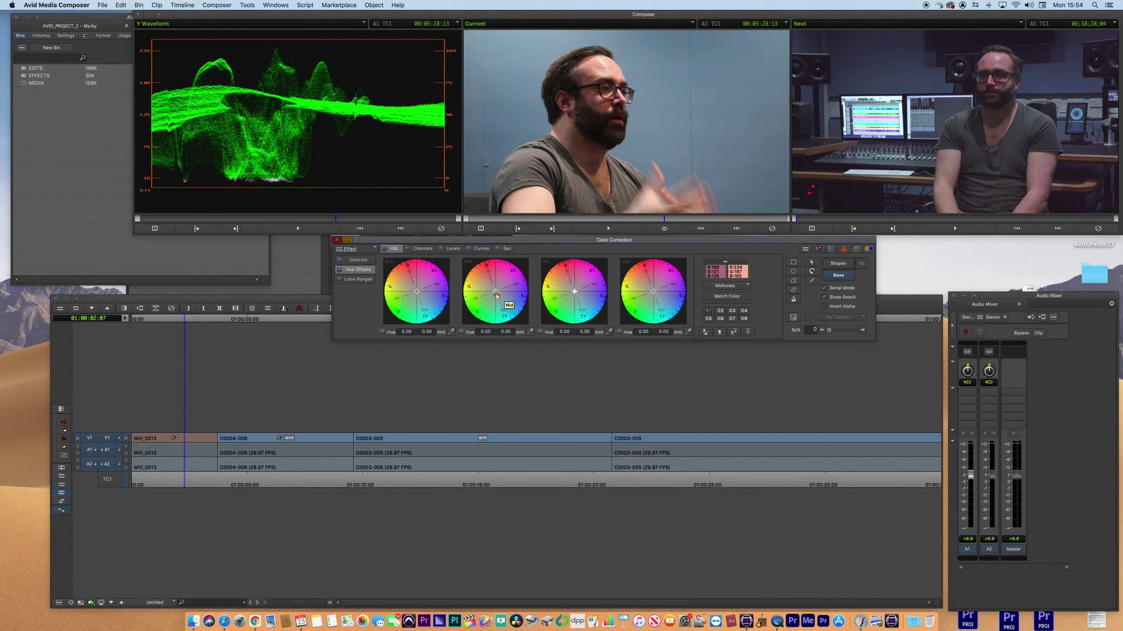
pyautogui.moveTo(496, 295); pyautogui.dragTo(500, 295)
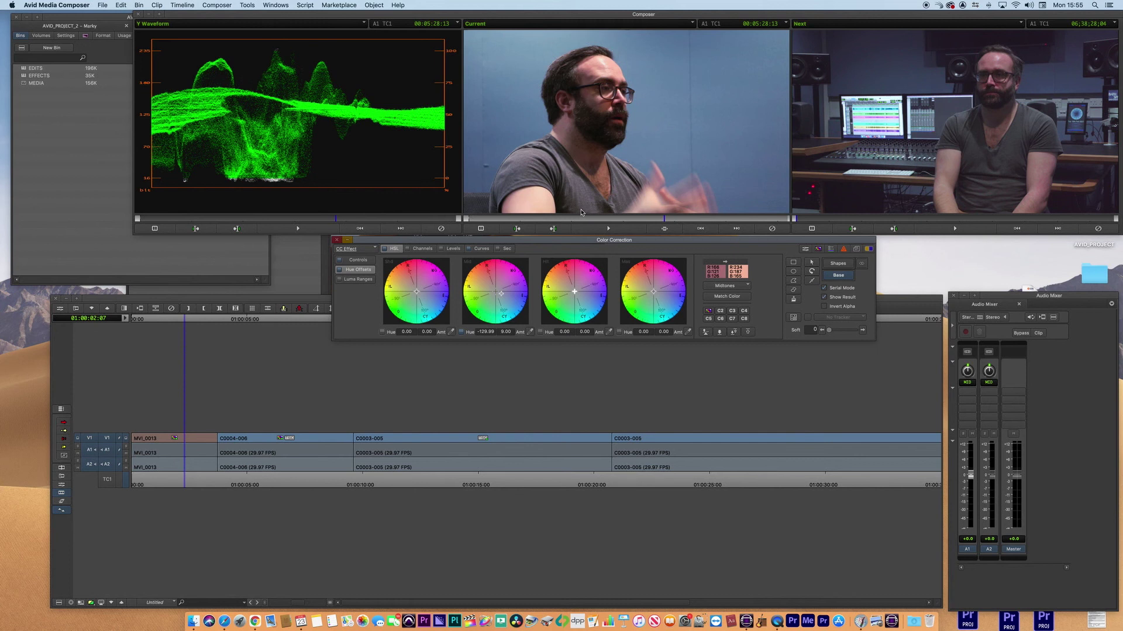
# Set MVI_0013's master gain to 90 and lower its gamma to about 0.912.
pyautogui.click(357, 260)
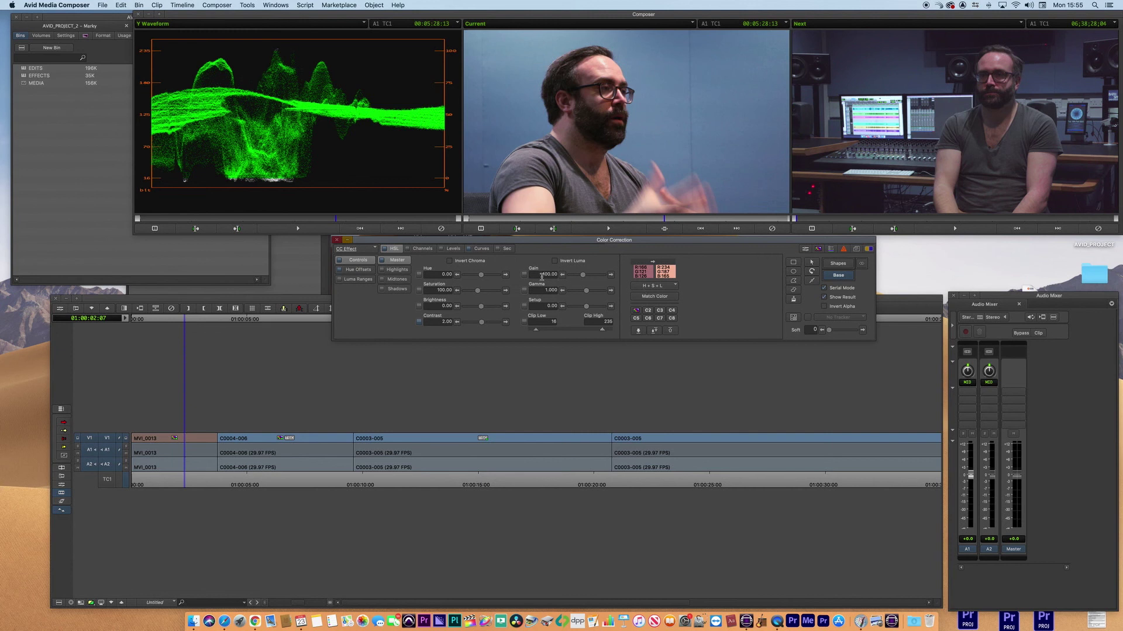
pyautogui.click(562, 274)
pyautogui.moveTo(587, 292); pyautogui.dragTo(586, 293)
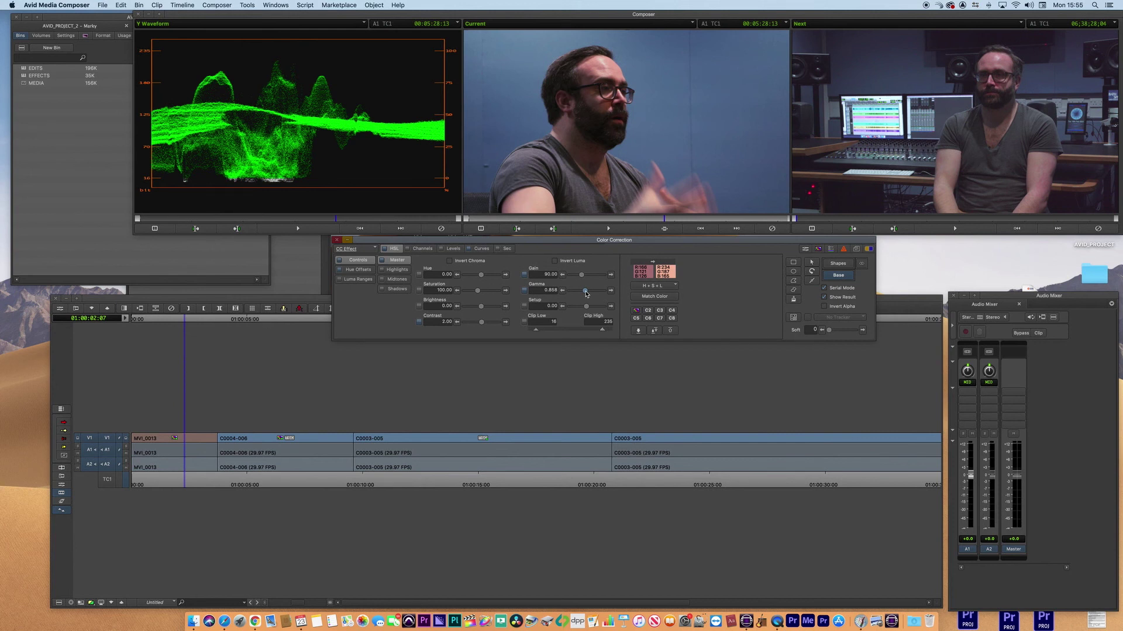
pyautogui.moveTo(587, 293); pyautogui.dragTo(587, 294)
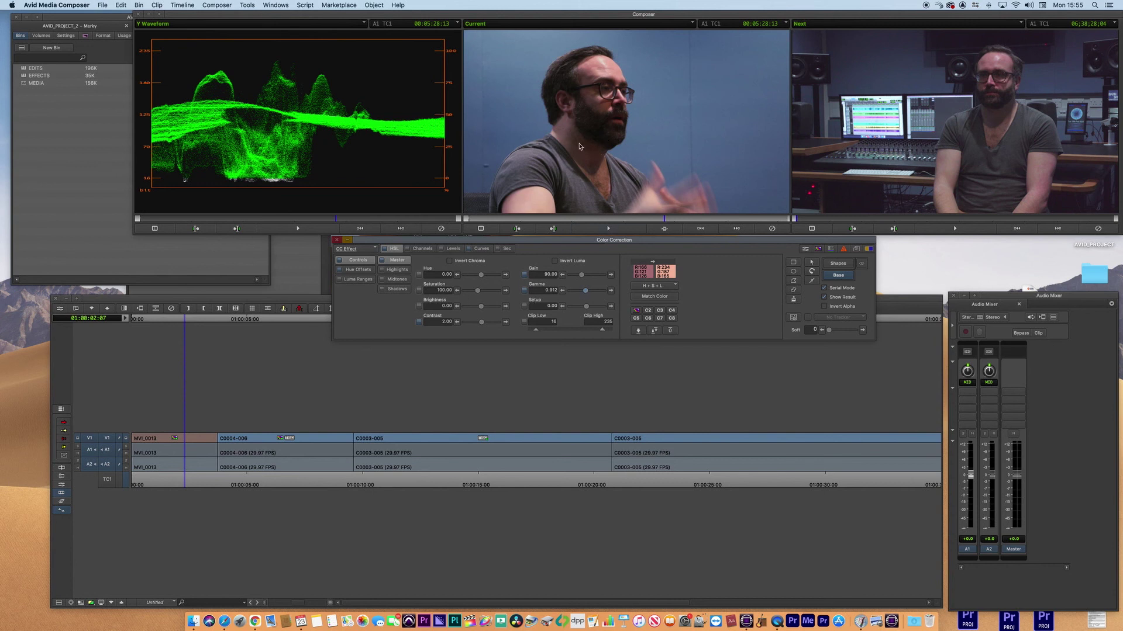
# Set MVI_0013's master saturation to 90 and shift its shadow hue offset to about -138.8 with an amount of 2.73.
pyautogui.moveTo(426, 290); pyautogui.dragTo(459, 290)
pyautogui.write('90')
pyautogui.press('Return')
pyautogui.click(356, 270)
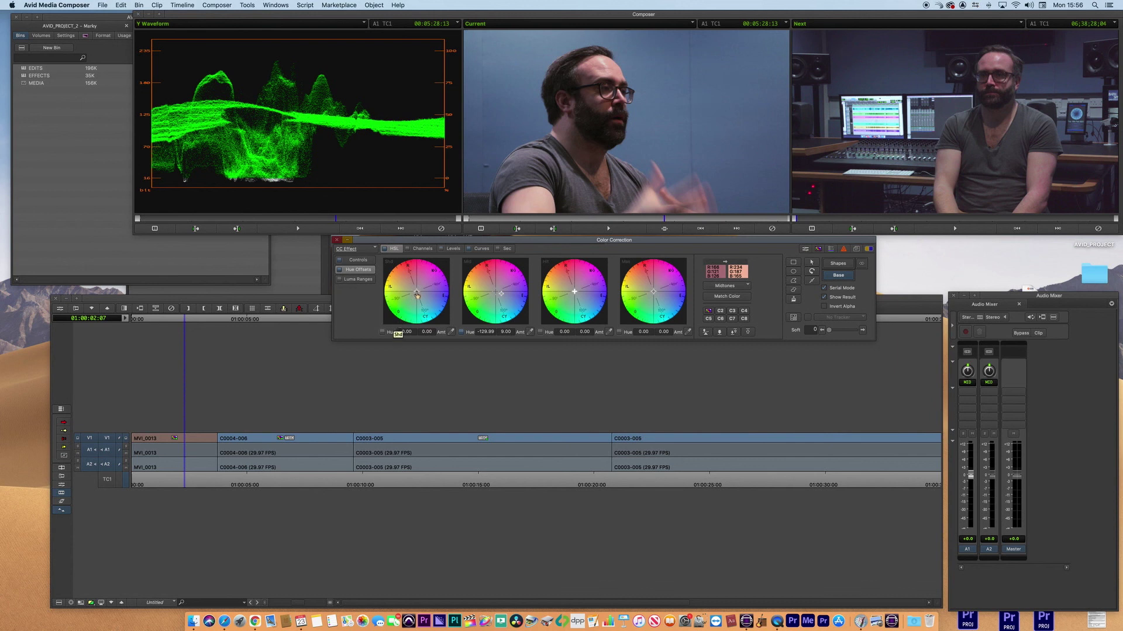
pyautogui.moveTo(417, 294); pyautogui.dragTo(418, 292)
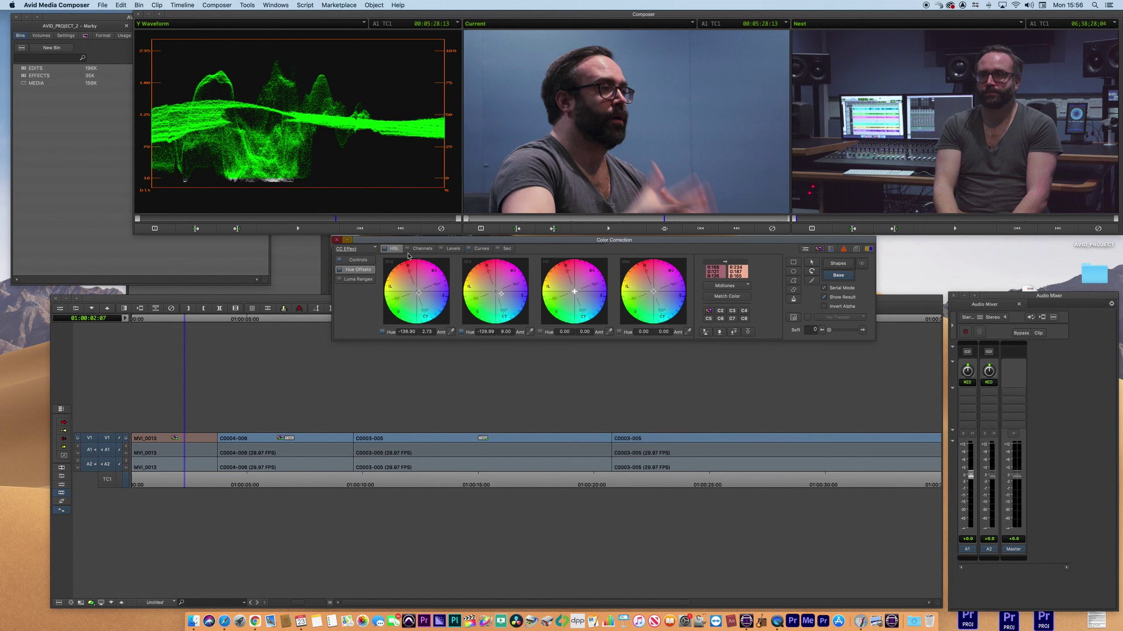
# Lower the master curve's white point output to 234 and add a midtone point at about 100 in, 102 out.
pyautogui.click(480, 248)
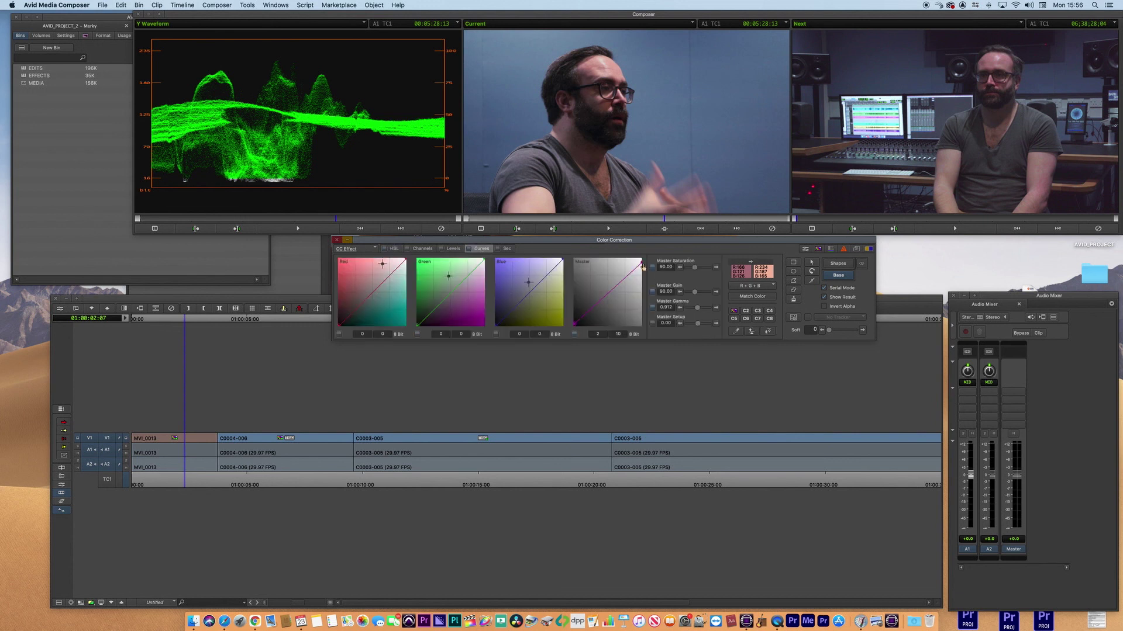
pyautogui.moveTo(642, 261); pyautogui.dragTo(642, 265)
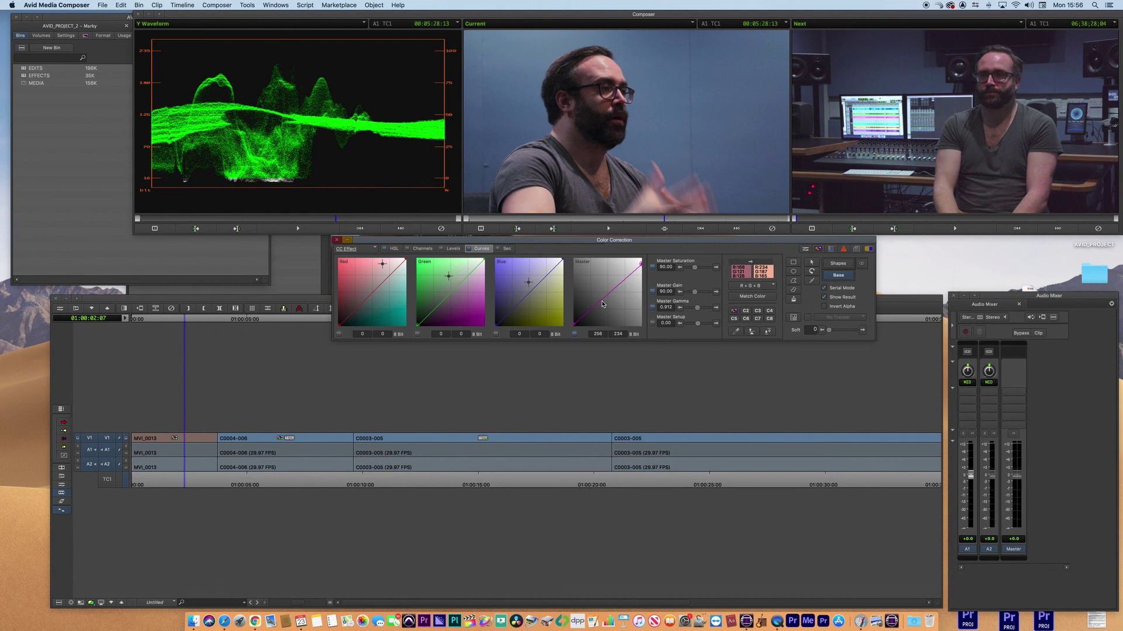
pyautogui.moveTo(603, 303); pyautogui.dragTo(601, 301)
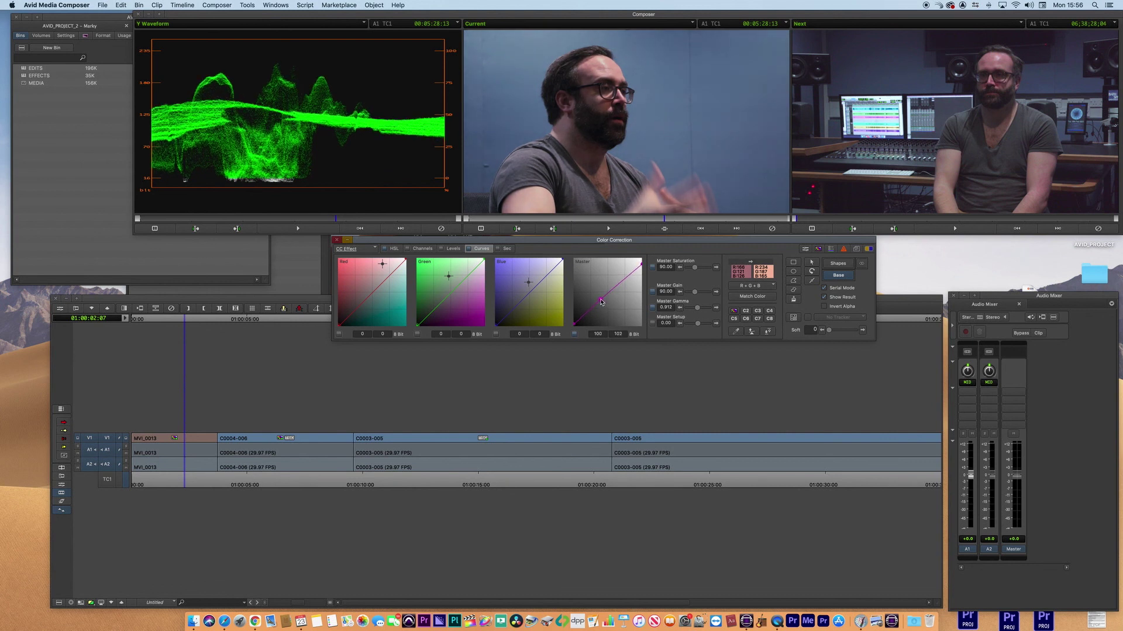
# Compare MVI_0013's original and corrected image by moving the split across the frame, and turn the split comparison off.
pyautogui.click(480, 230)
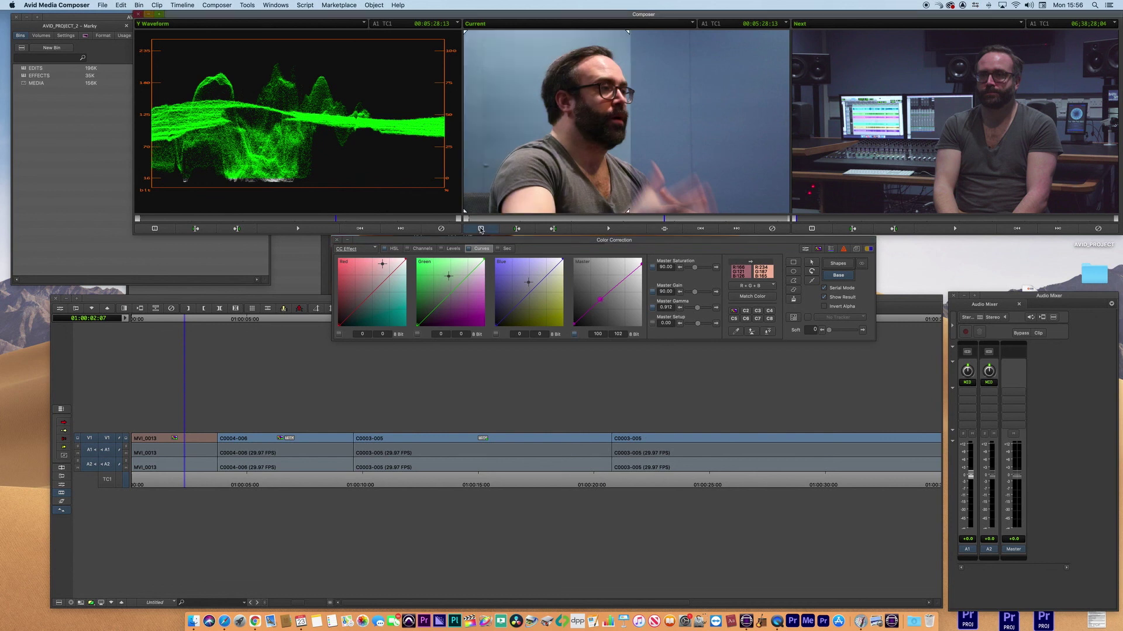
pyautogui.click(481, 230)
pyautogui.click(481, 230)
pyautogui.moveTo(628, 211); pyautogui.dragTo(656, 214)
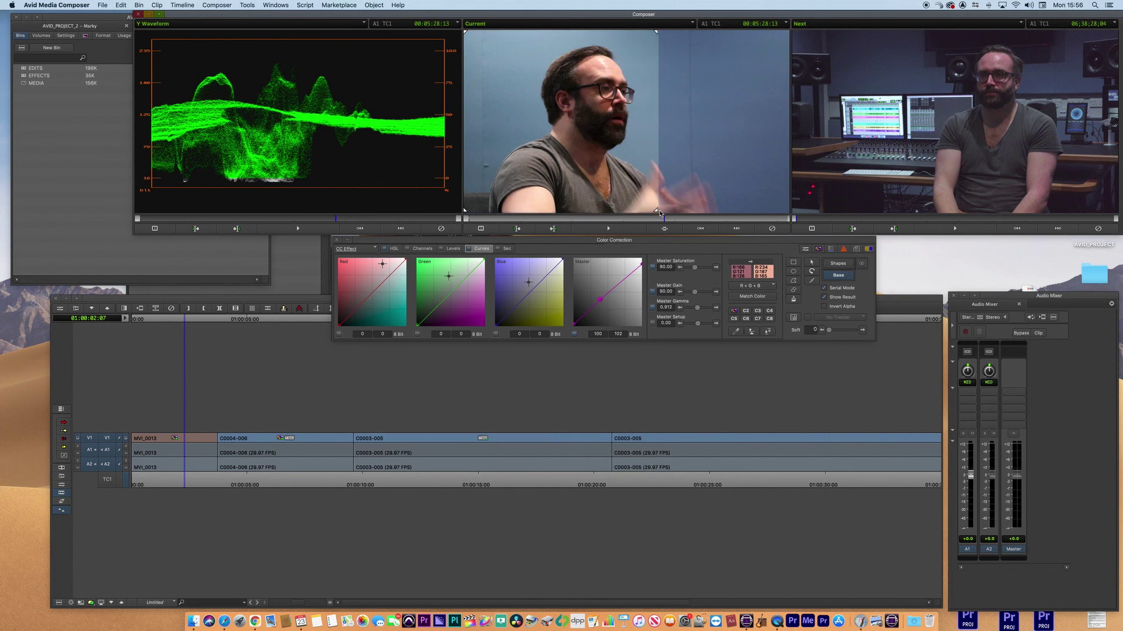
pyautogui.moveTo(663, 215); pyautogui.dragTo(586, 212)
pyautogui.click(480, 229)
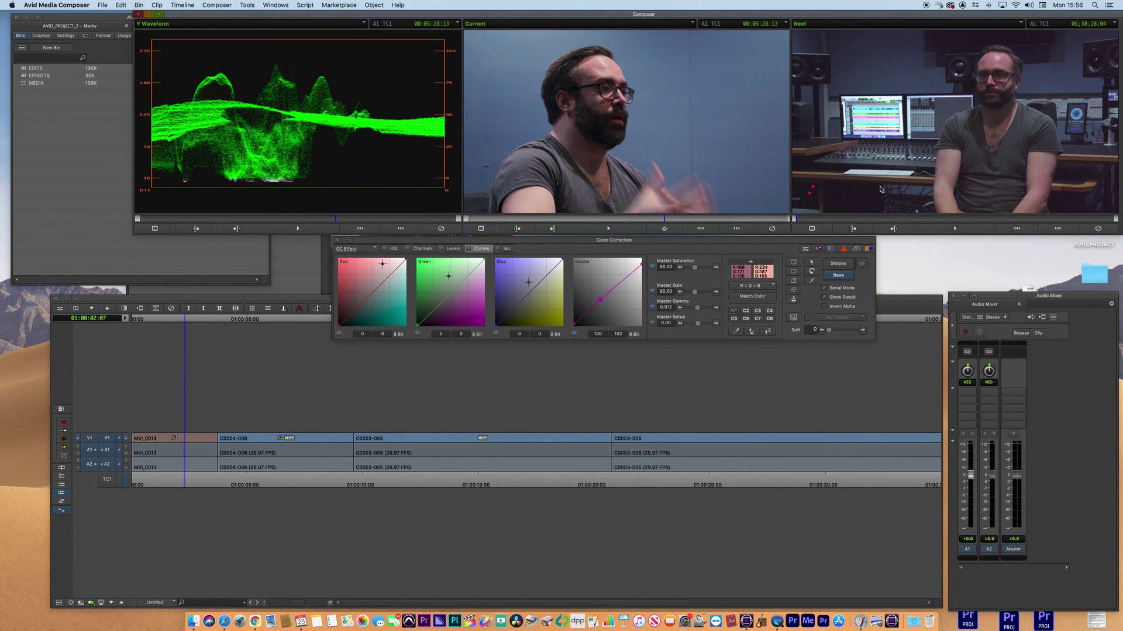